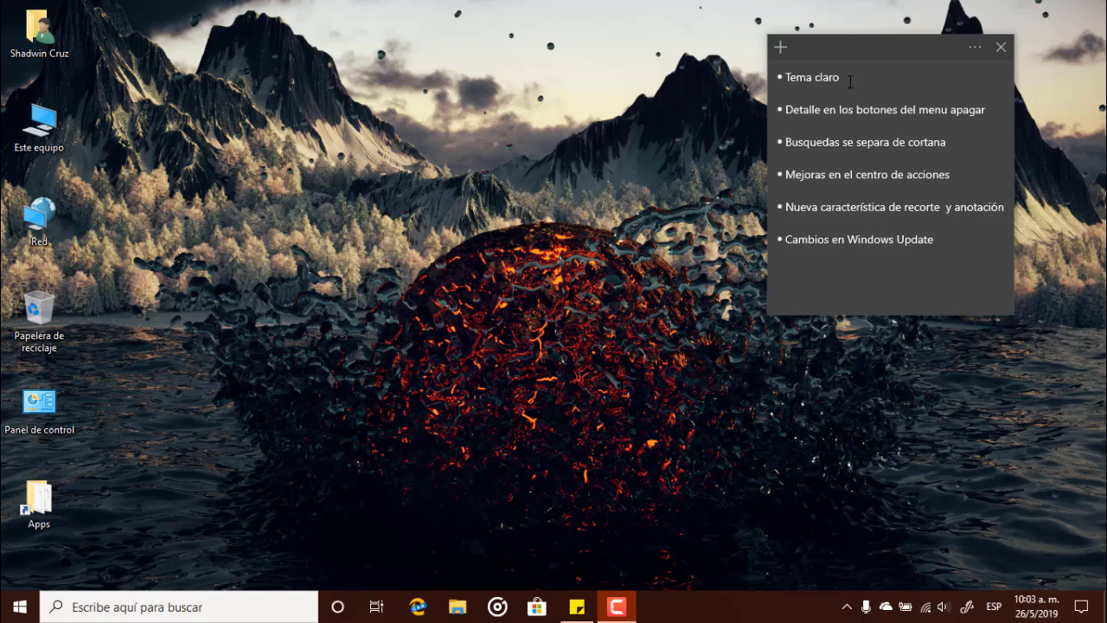
# Select the "Tema claro" line in the desktop sticky note to mark the first topic
pyautogui.click(792, 80)
pyautogui.moveTo(839, 78); pyautogui.dragTo(775, 78)
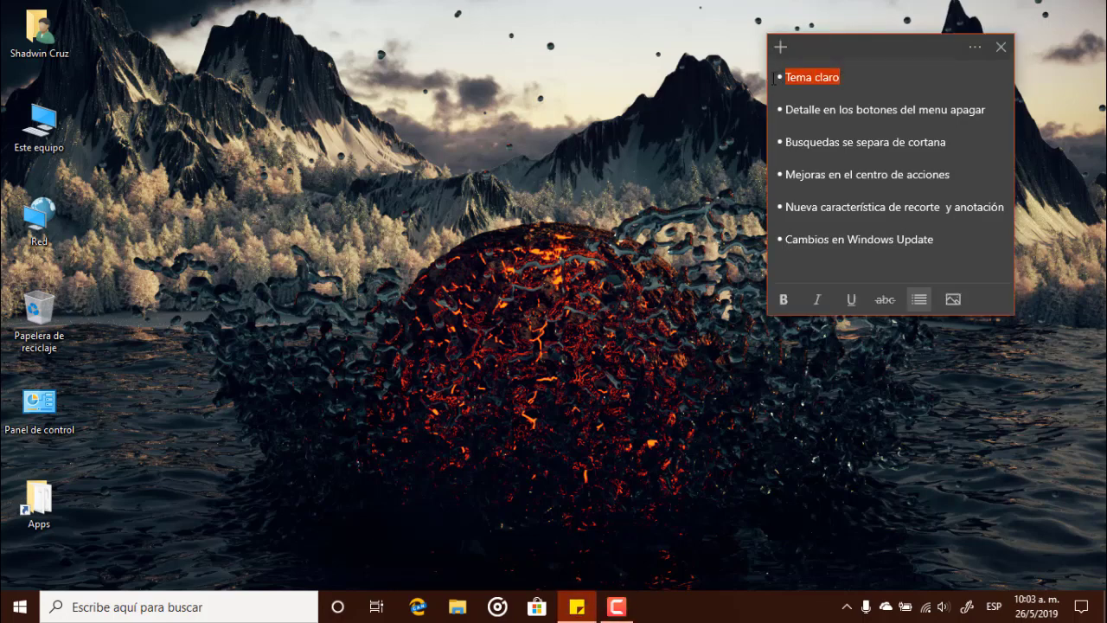
# Open the desktop's personalization settings and apply the "Windows" theme
pyautogui.rightClick(480, 228)
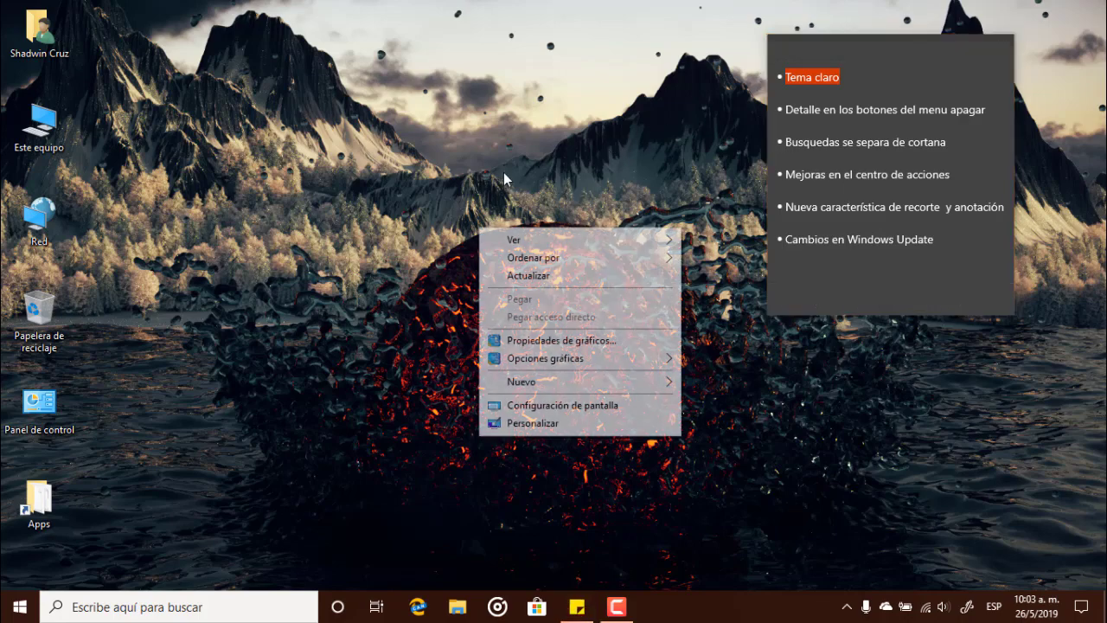
pyautogui.click(519, 423)
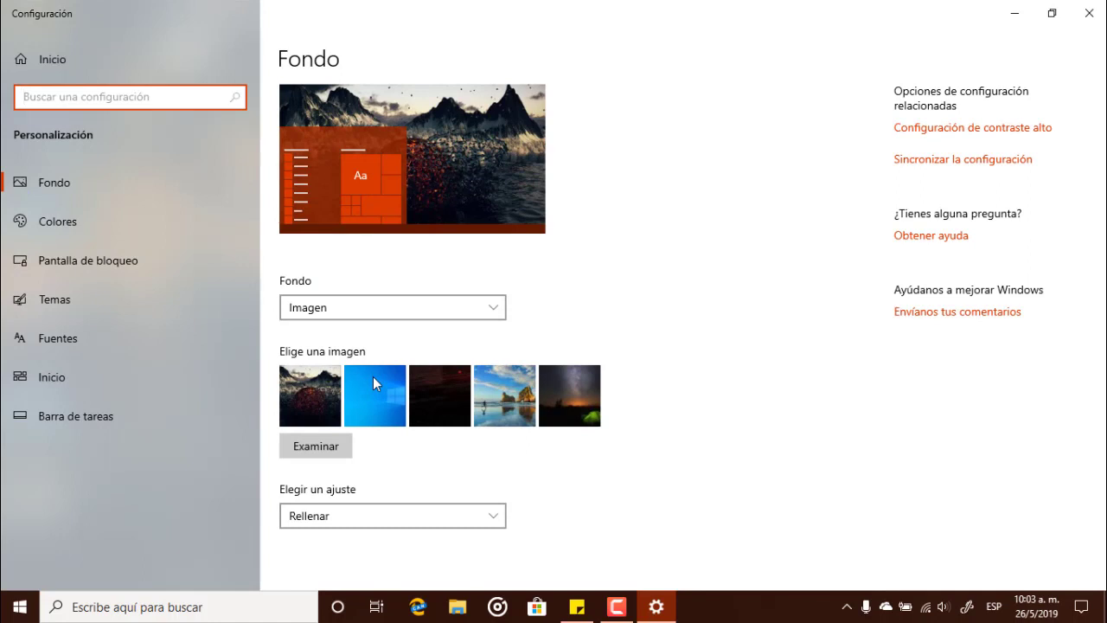
pyautogui.click(51, 299)
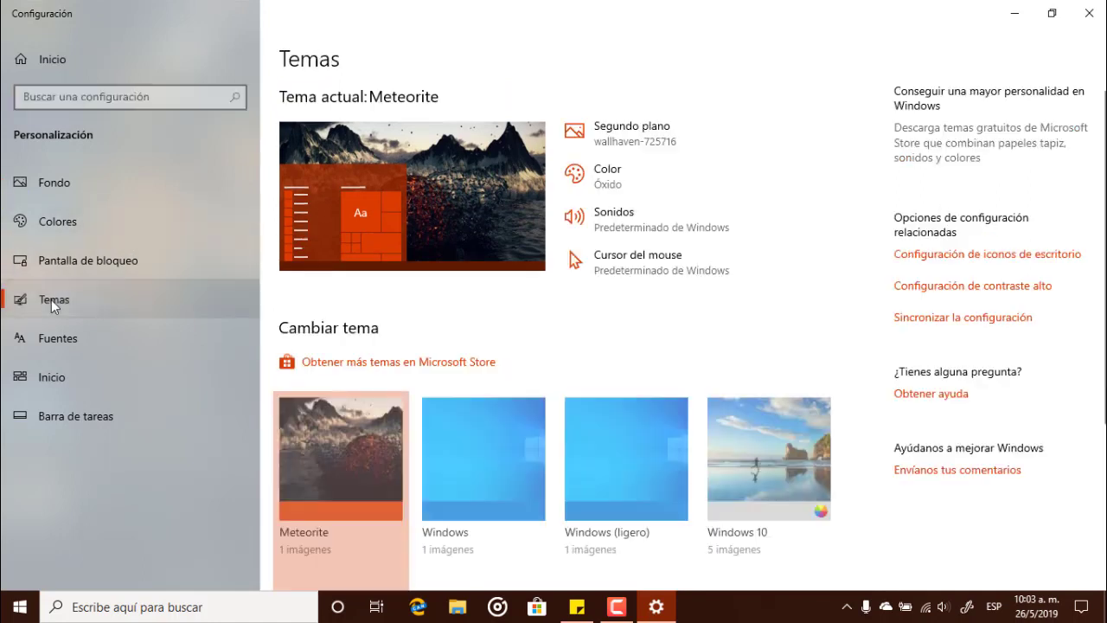
pyautogui.scroll(-2, 683, 294)
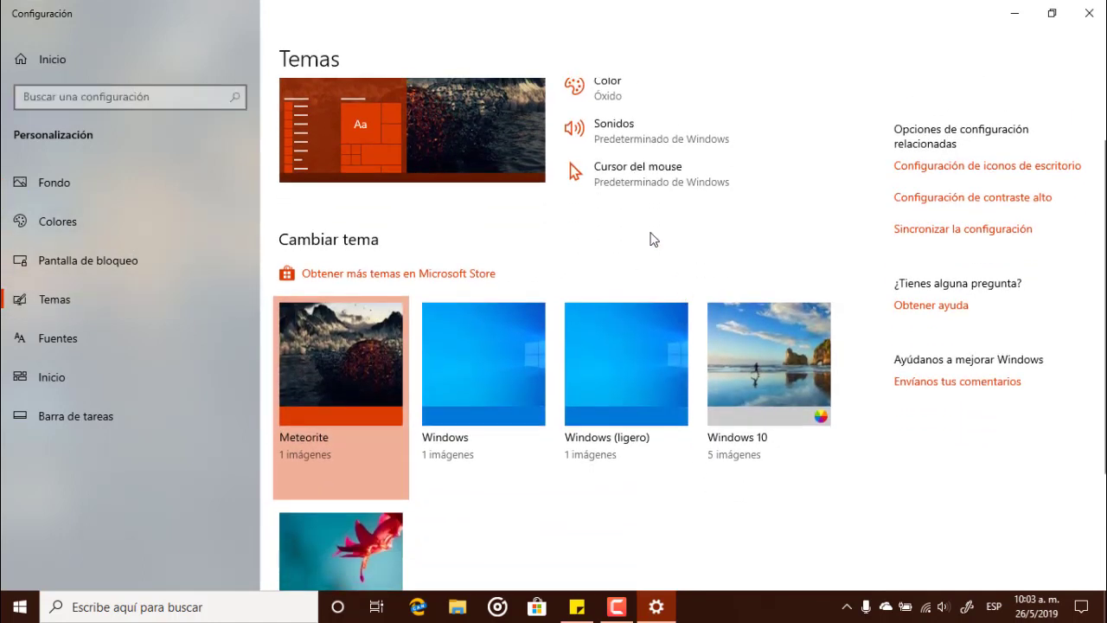
pyautogui.scroll(-3, 644, 242)
pyautogui.click(484, 215)
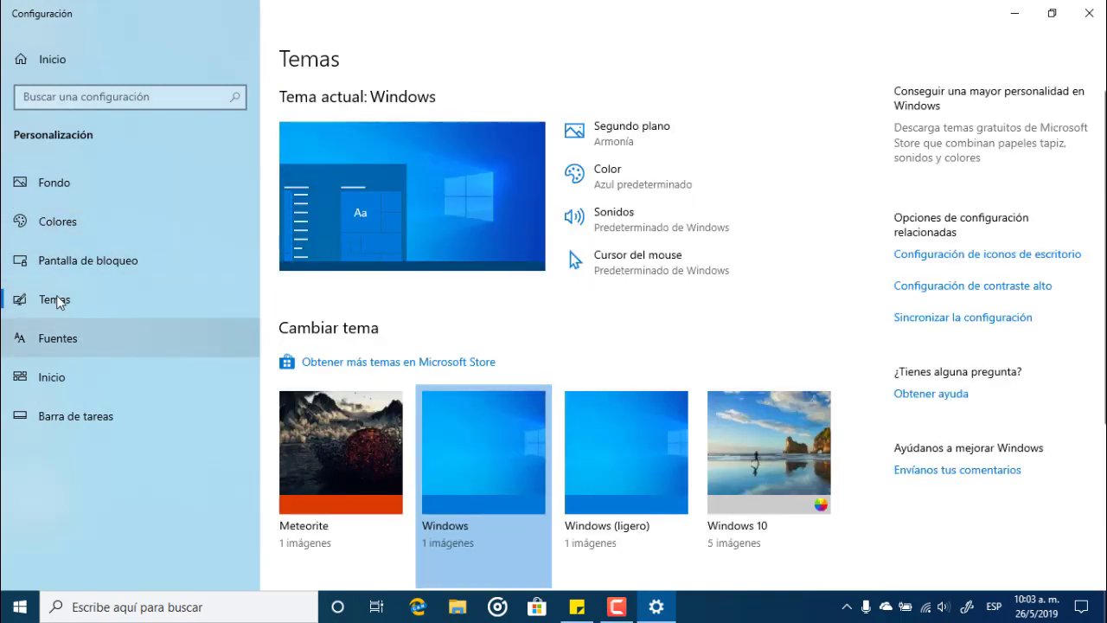
# Examine the color mode, transparency and accent color options for the current theme
pyautogui.click(70, 227)
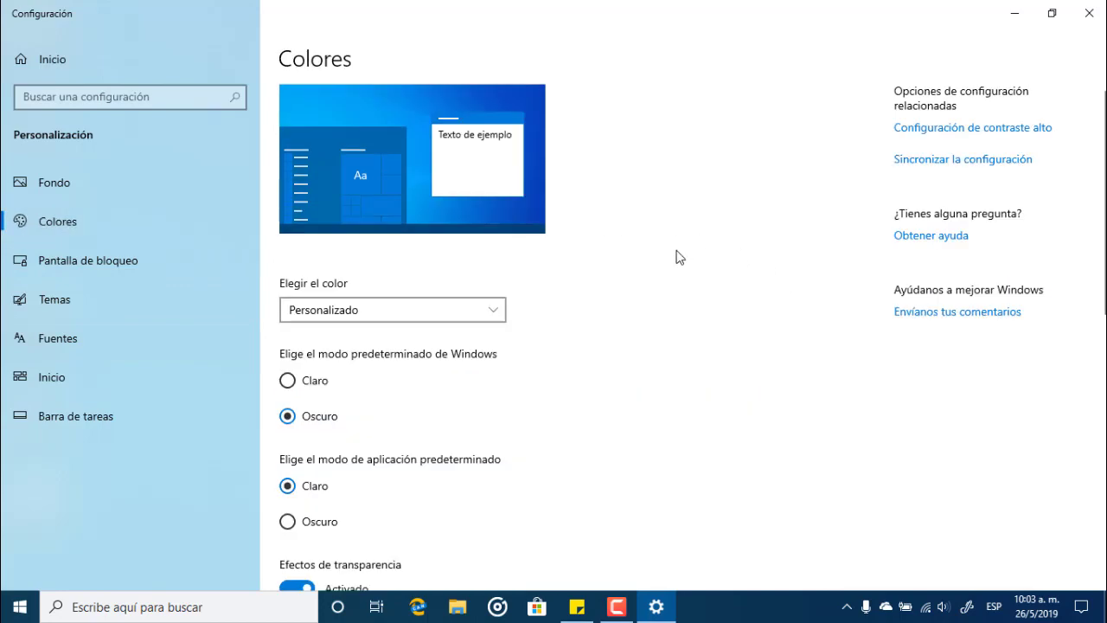
pyautogui.scroll(-3, 666, 277)
pyautogui.scroll(3, 657, 300)
pyautogui.scroll(-1, 640, 311)
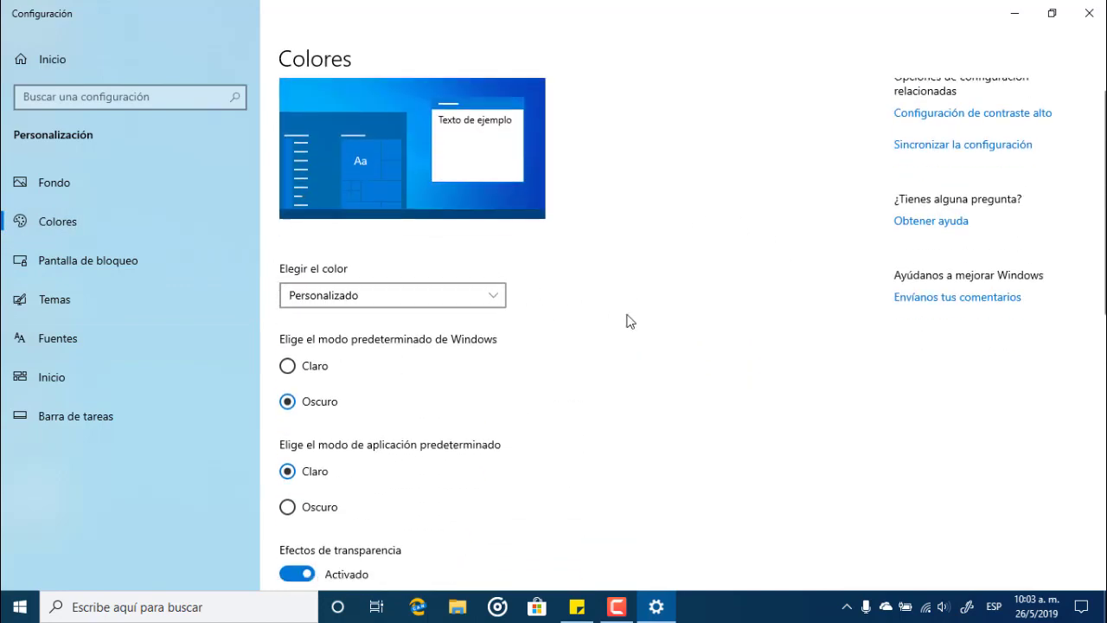
pyautogui.scroll(-4, 630, 321)
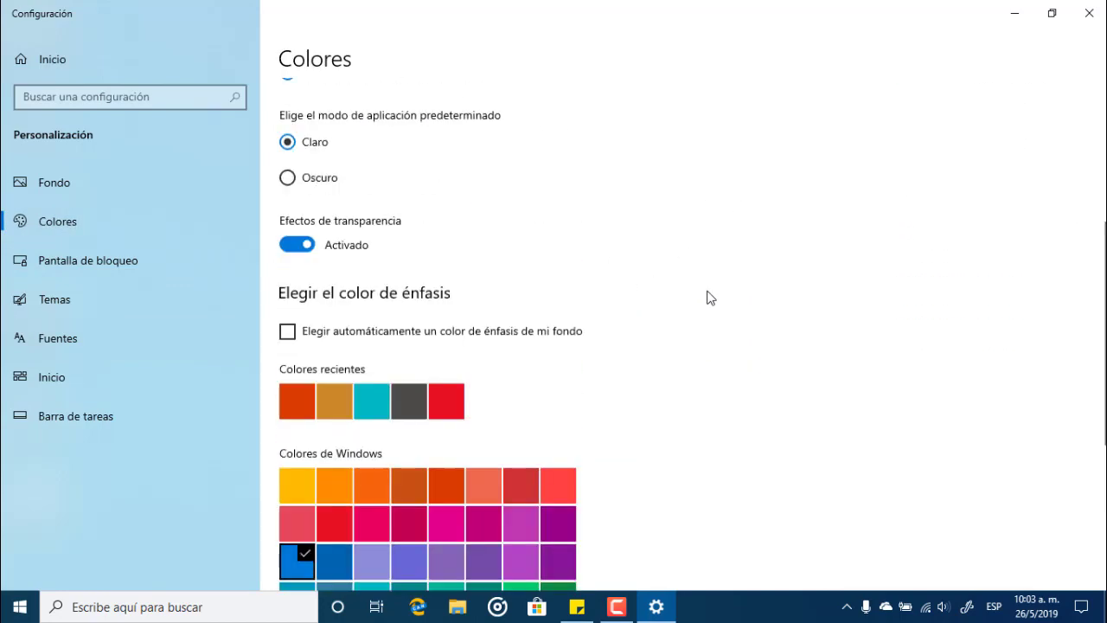
pyautogui.scroll(-2, 709, 298)
pyautogui.scroll(2, 708, 297)
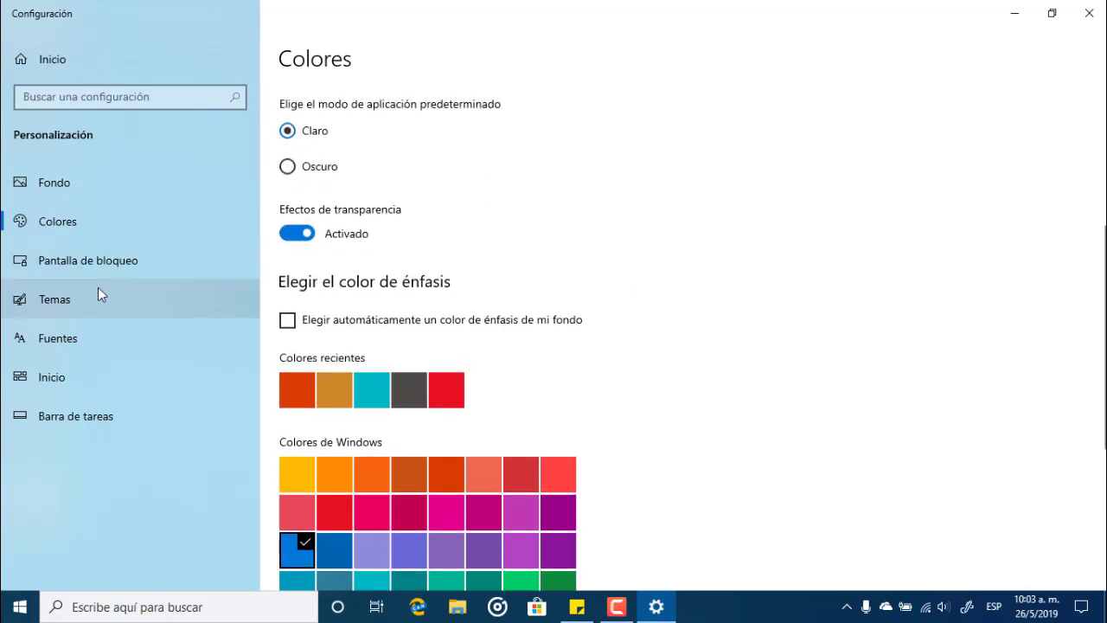
# Apply the "Windows (ligero)" theme
pyautogui.click(67, 288)
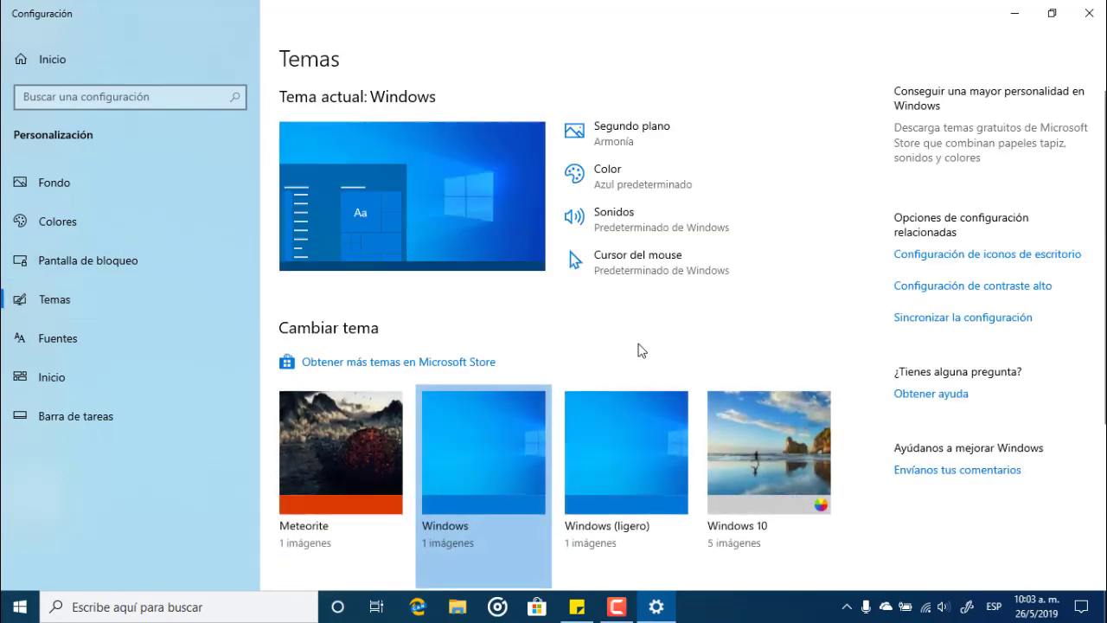
pyautogui.click(621, 470)
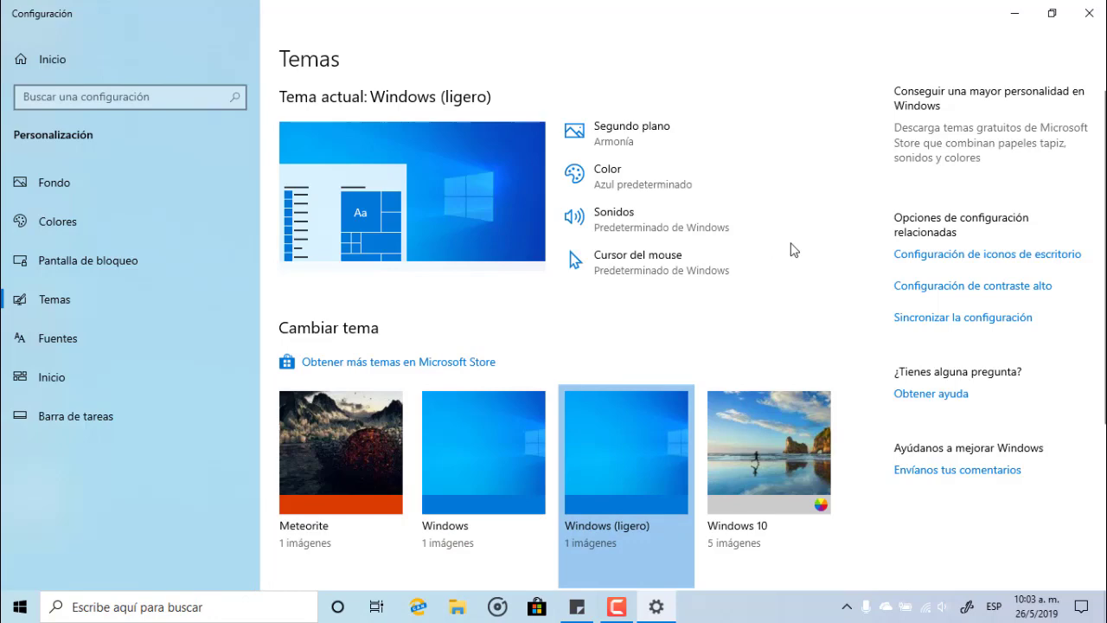
# Examine the light theme on the Start menu tiles, the taskbar's context menu and the list of all apps
pyautogui.click(27, 612)
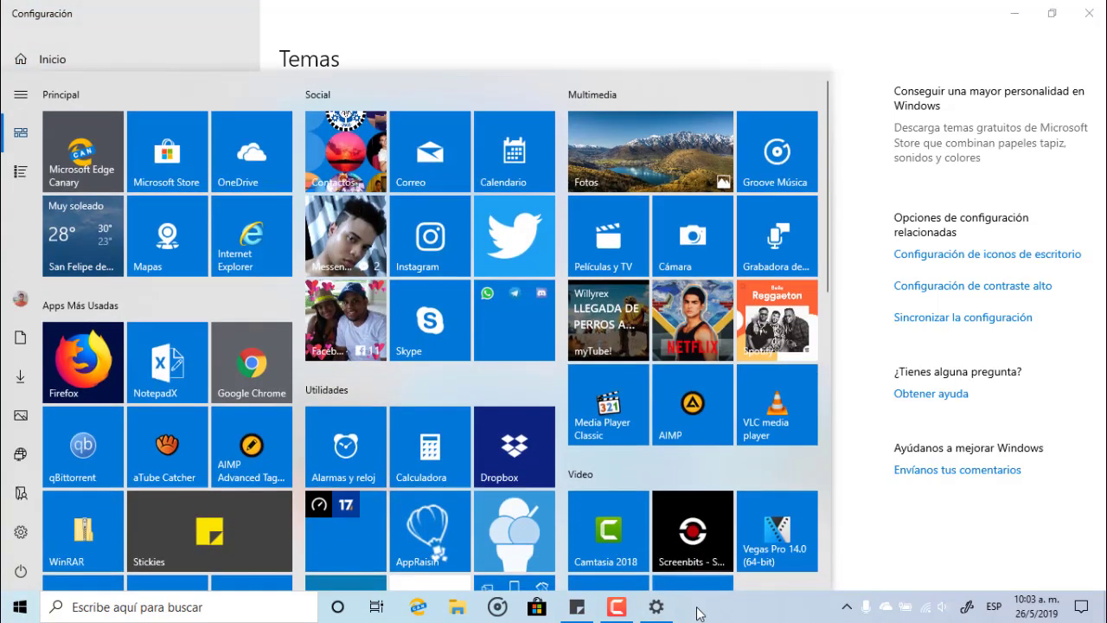
pyautogui.rightClick(699, 612)
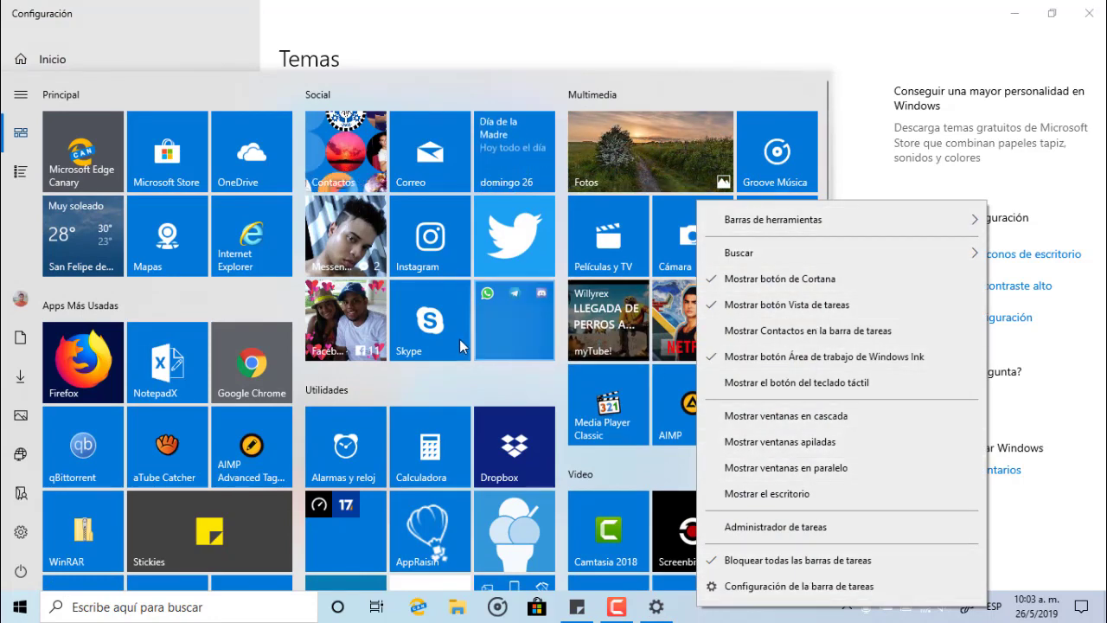
pyautogui.click(19, 172)
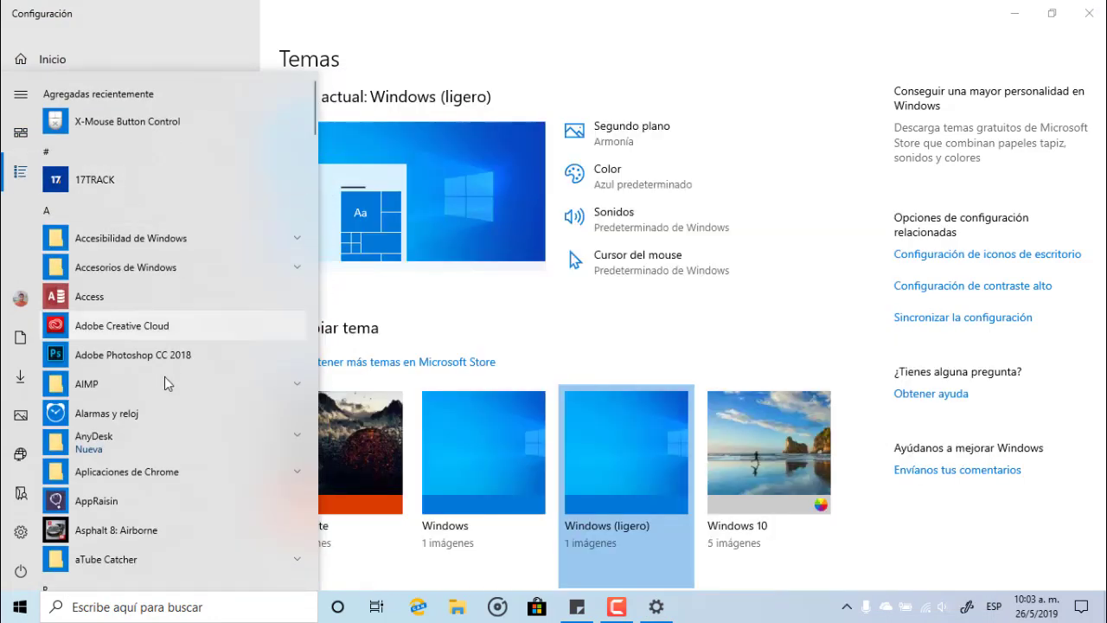
pyautogui.scroll(-5, 150, 403)
pyautogui.scroll(5, 151, 403)
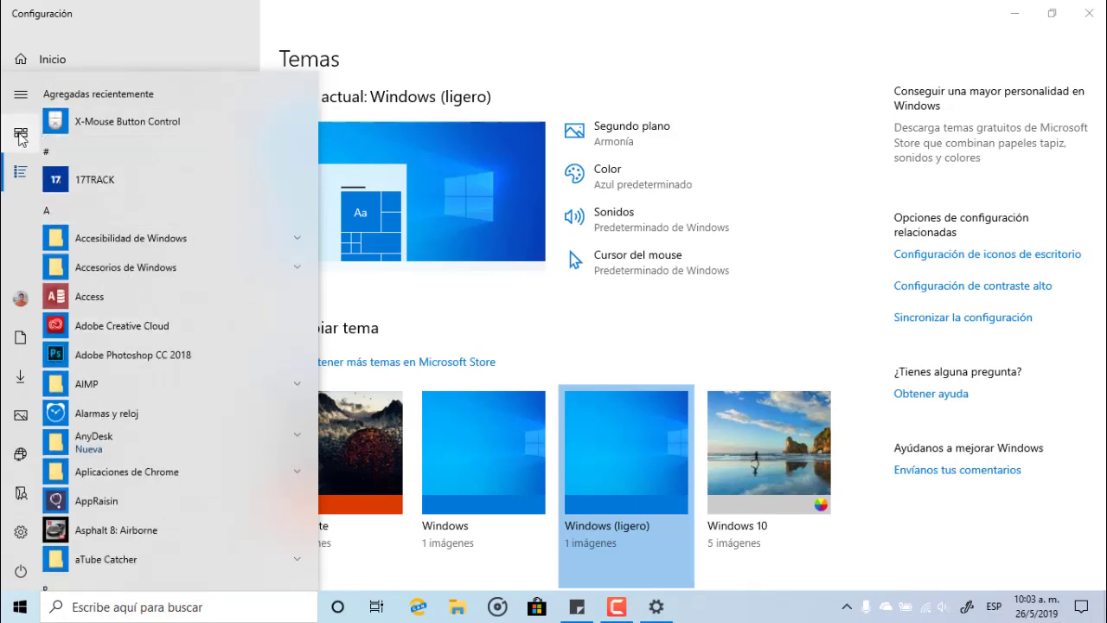
pyautogui.click(19, 131)
pyautogui.click(586, 43)
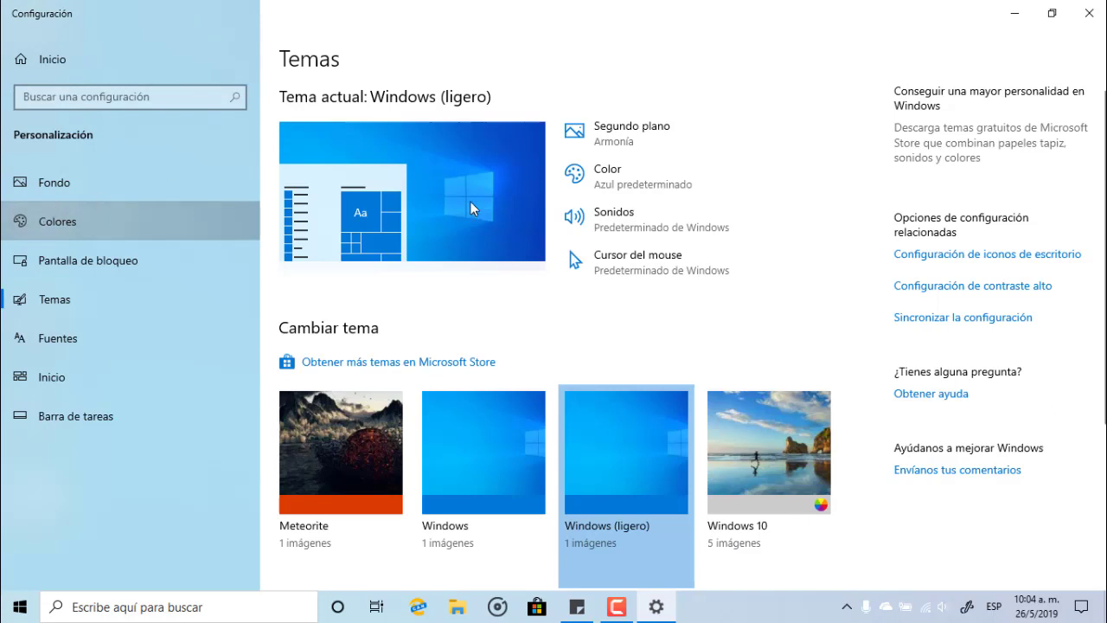
# Set the color choice to Personalizado and the default Windows mode to Oscuro
pyautogui.click(340, 313)
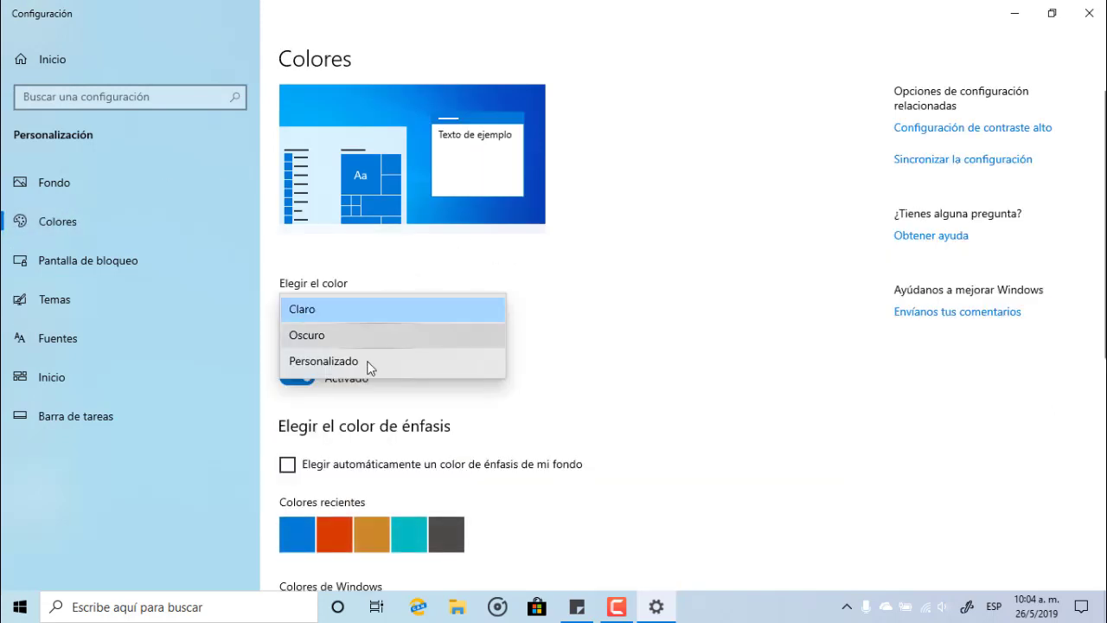
pyautogui.click(363, 367)
pyautogui.scroll(-2, 575, 367)
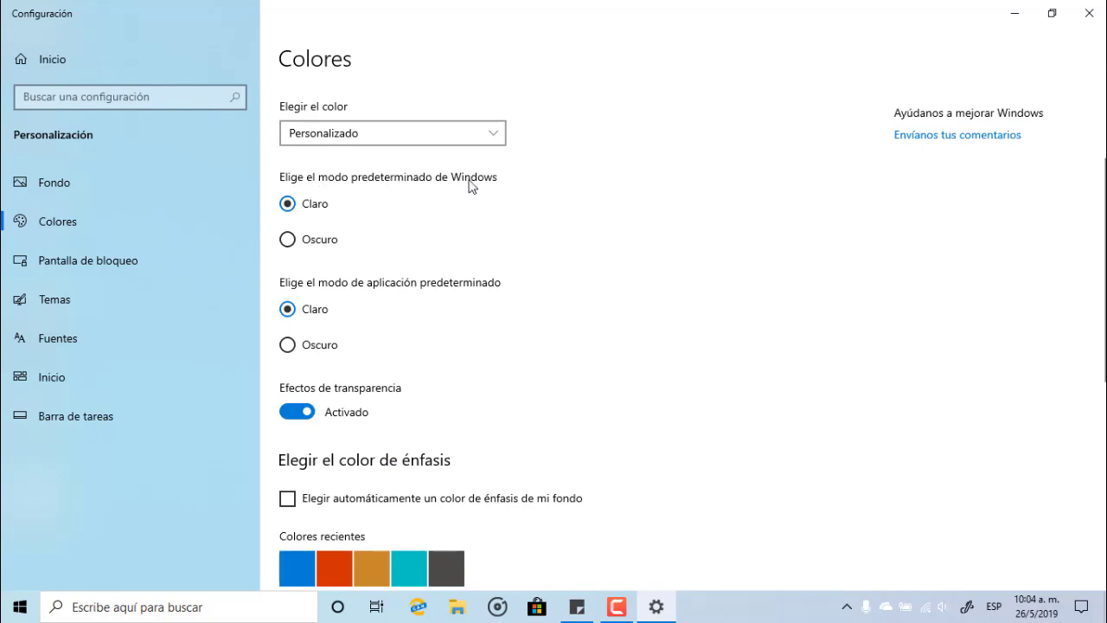
pyautogui.click(288, 239)
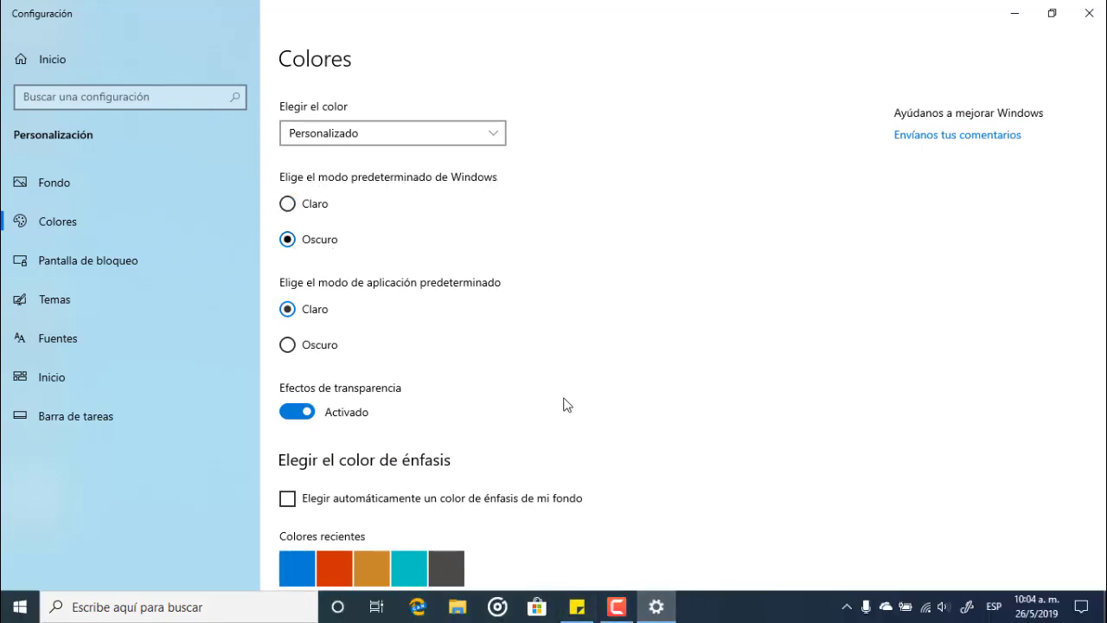
# Check the Start menu in the dark Windows mode and set the default app mode to Oscuro
pyautogui.click(21, 607)
pyautogui.click(103, 543)
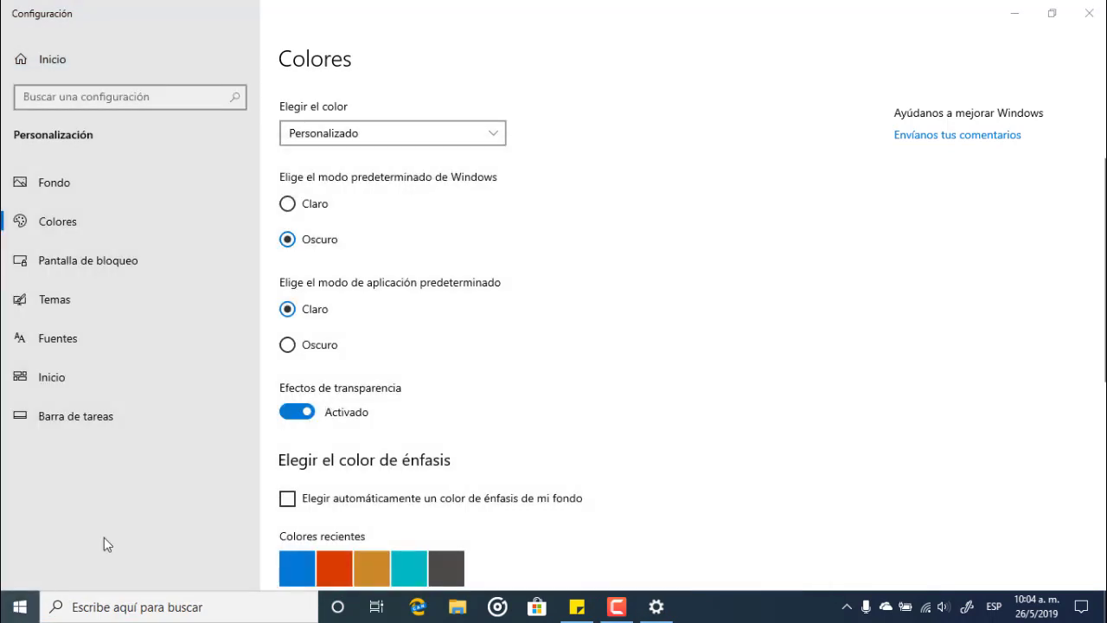
pyautogui.click(289, 346)
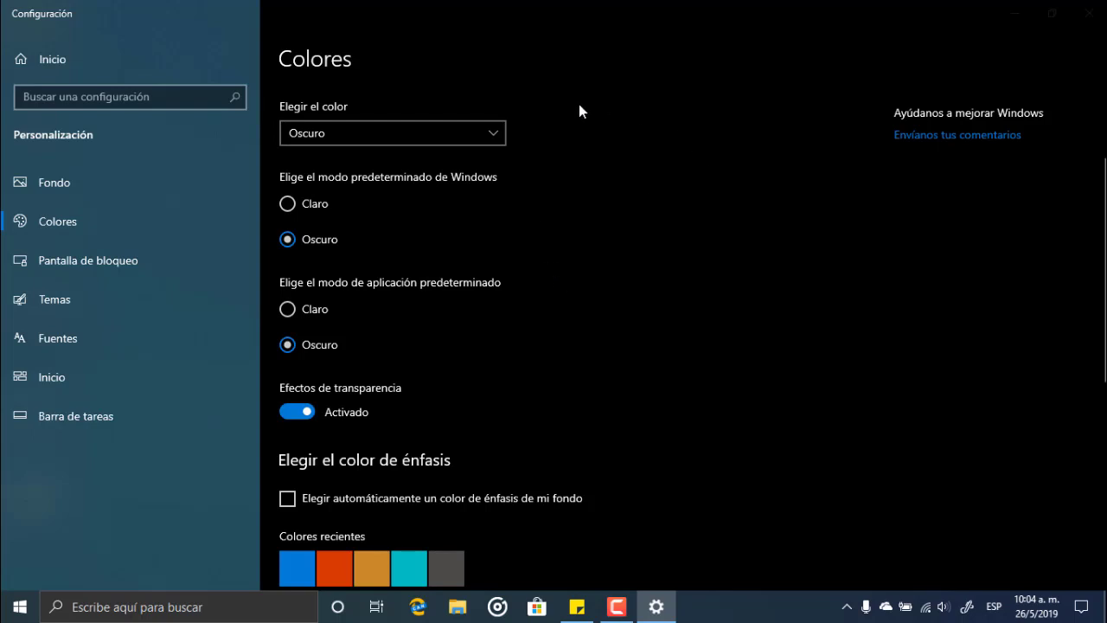
# Restore the Meteorite theme, show the accent color on "Inicio, barra de tareas y centro de actividades", and minimize the settings
pyautogui.click(55, 302)
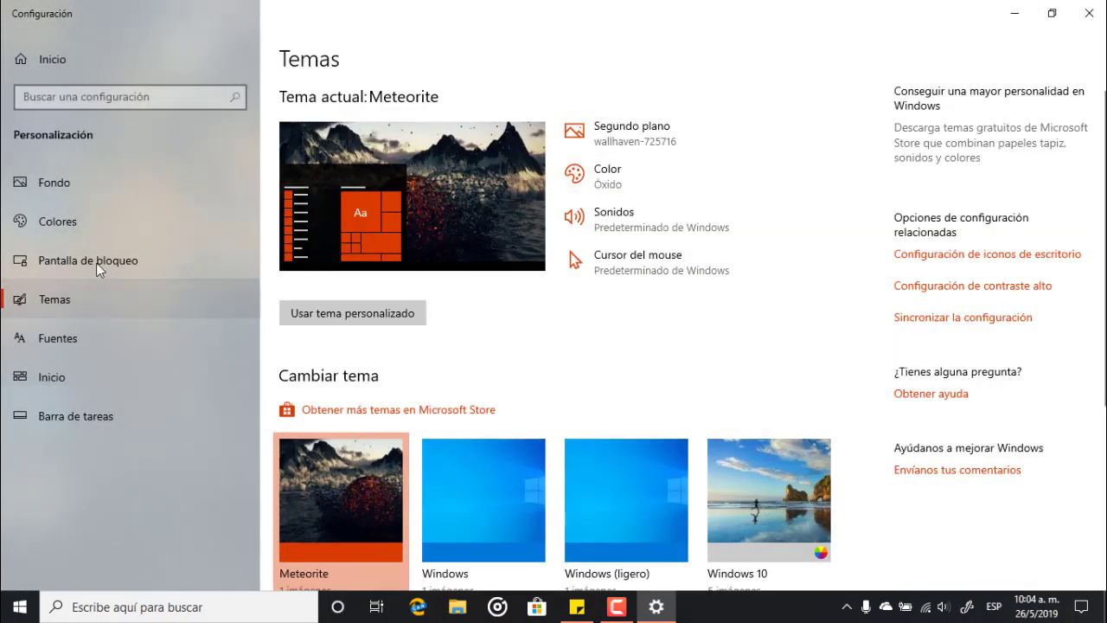
pyautogui.click(168, 221)
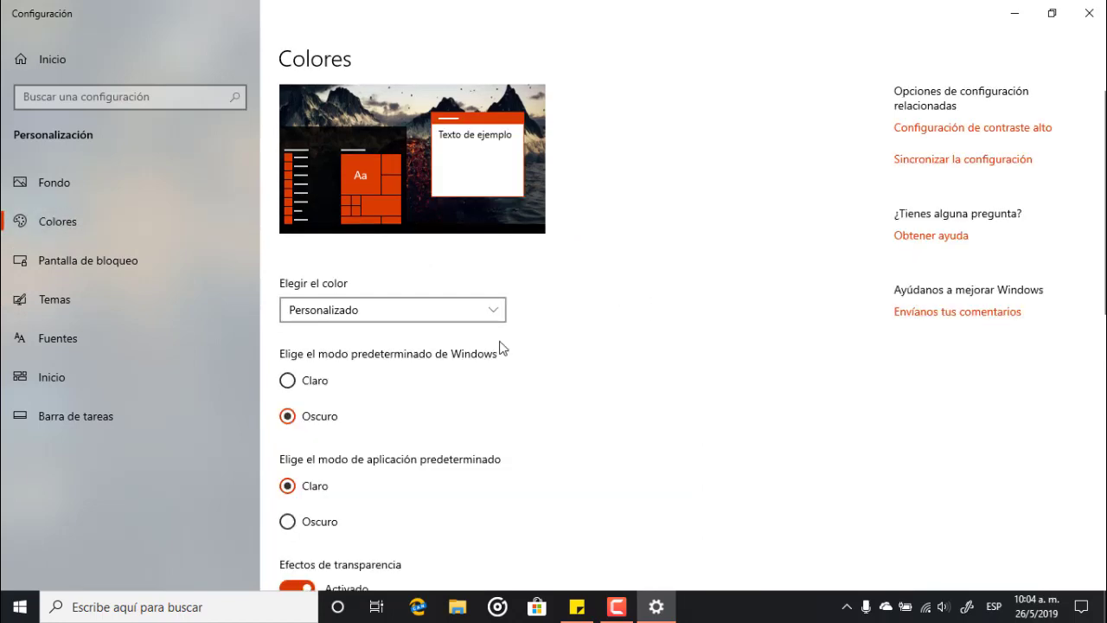
pyautogui.scroll(-10, 502, 349)
pyautogui.click(287, 471)
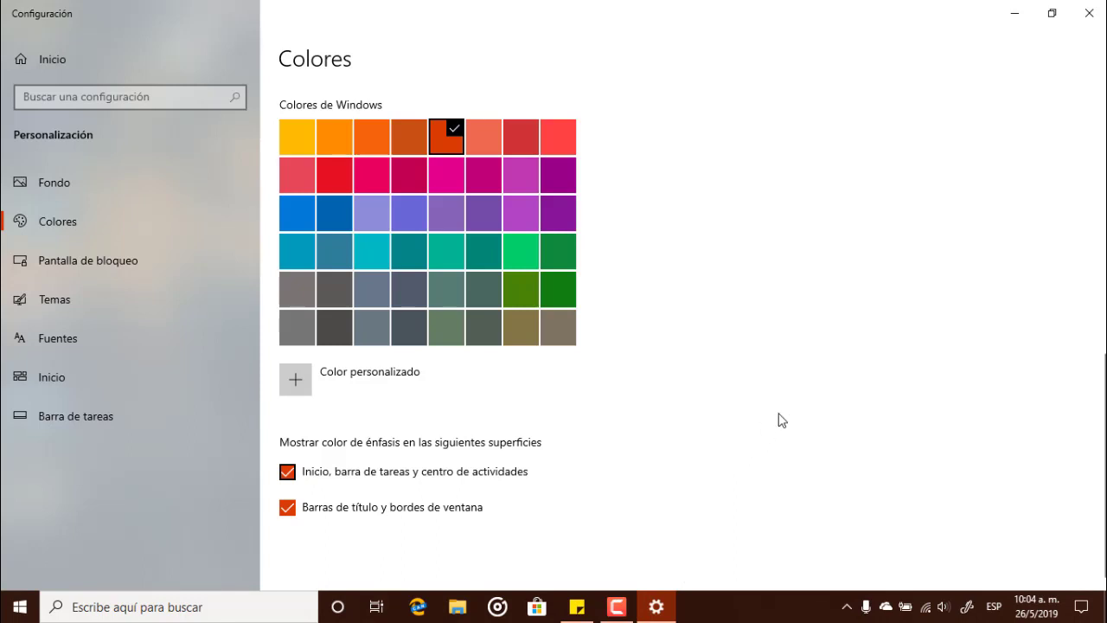
pyautogui.click(1014, 13)
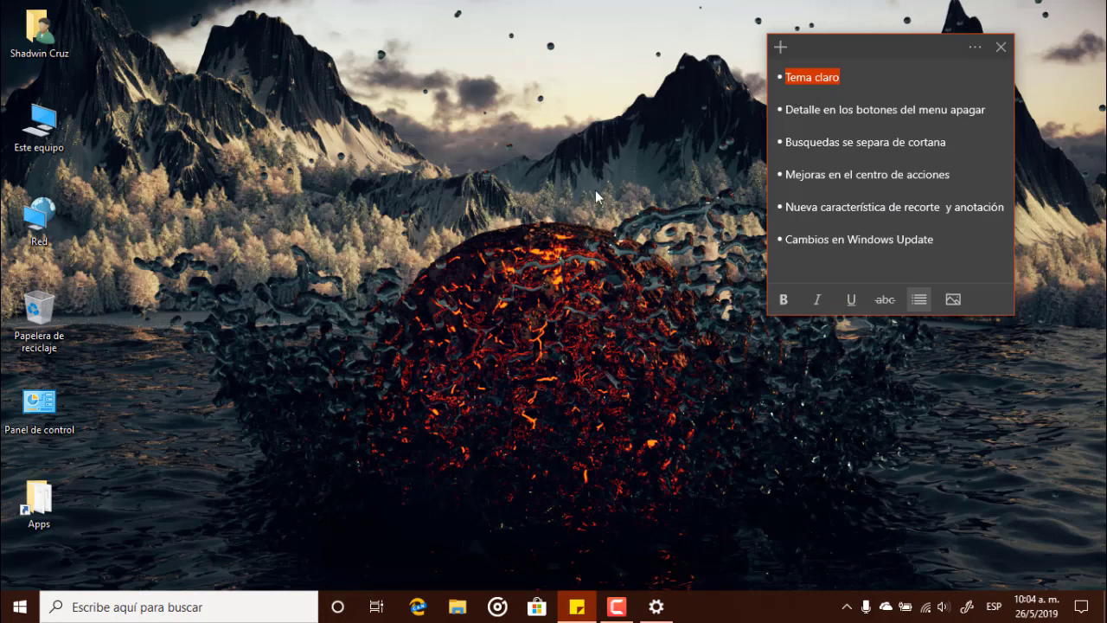
# Open the power options in the Start menu to examine the icons beside each entry
pyautogui.click(19, 607)
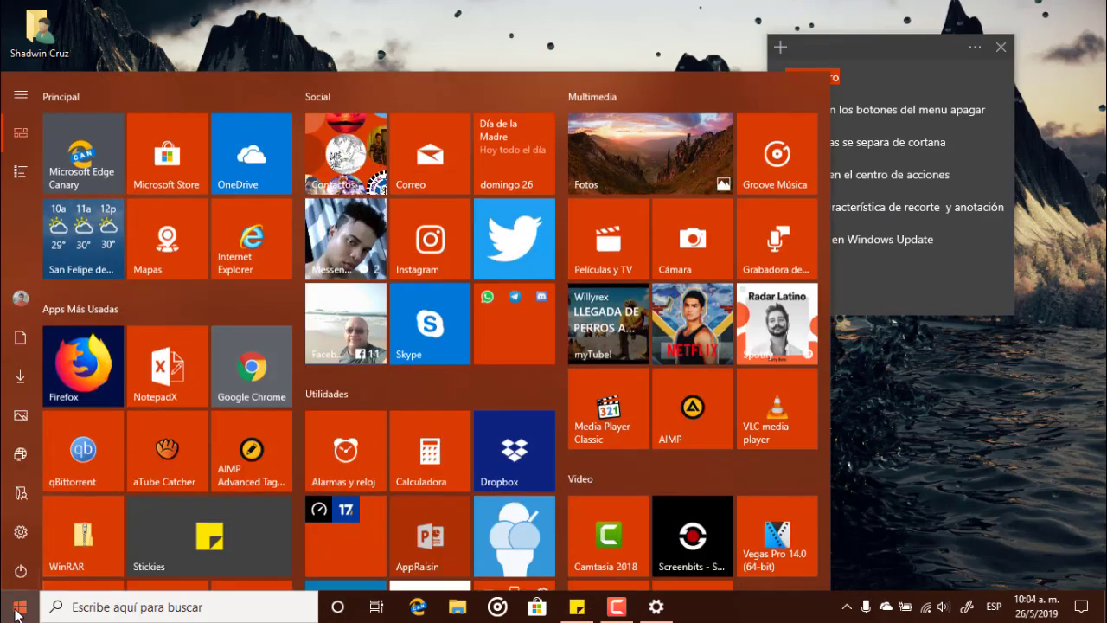
pyautogui.click(15, 573)
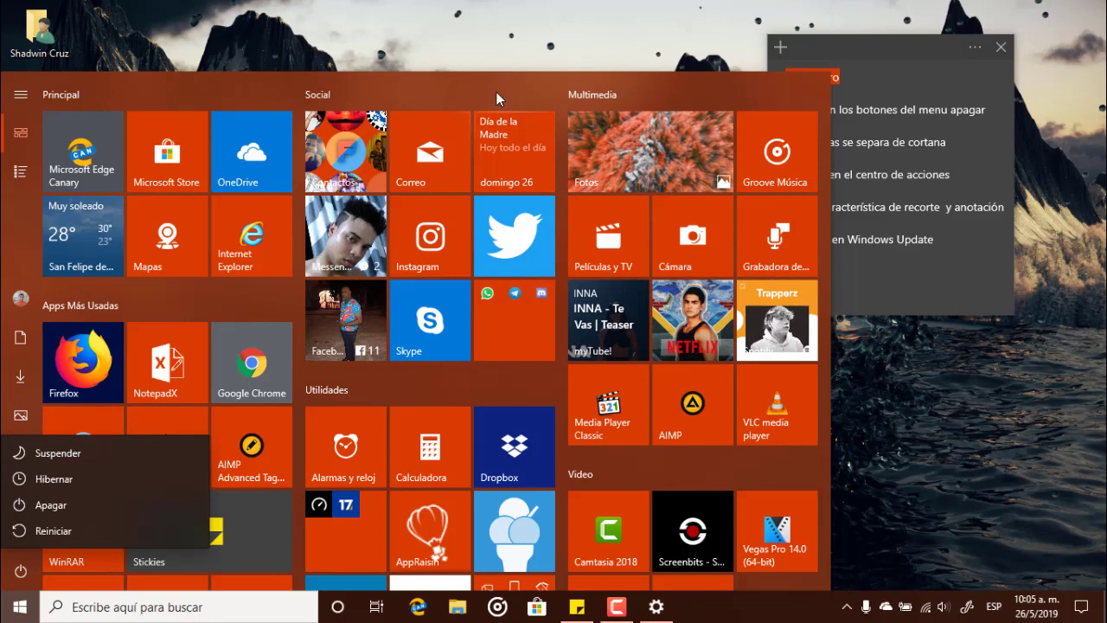
pyautogui.click(551, 372)
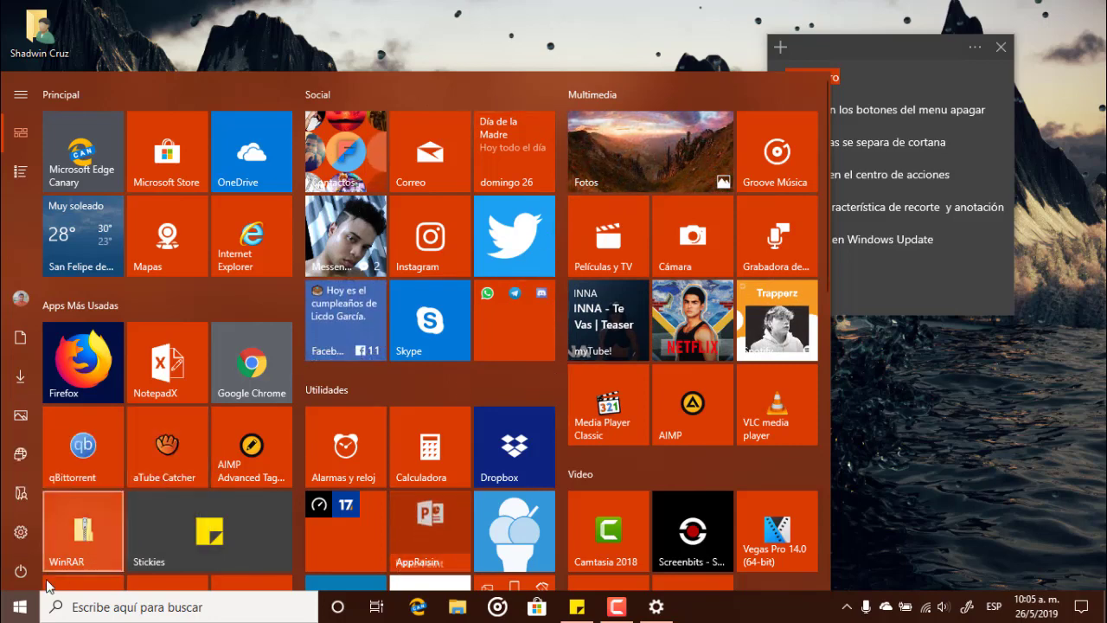
# Look through the Start menu's tile groups, closing and reopening the menu to view its animation
pyautogui.press('super')
pyautogui.click(24, 608)
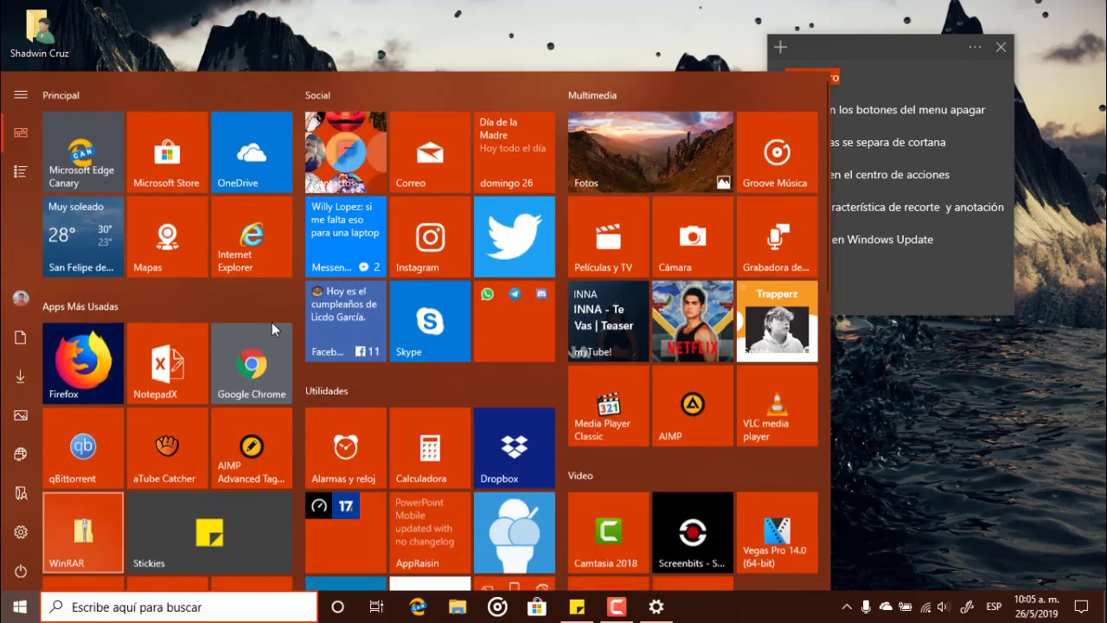
pyautogui.scroll(-8, 447, 325)
pyautogui.scroll(8, 447, 326)
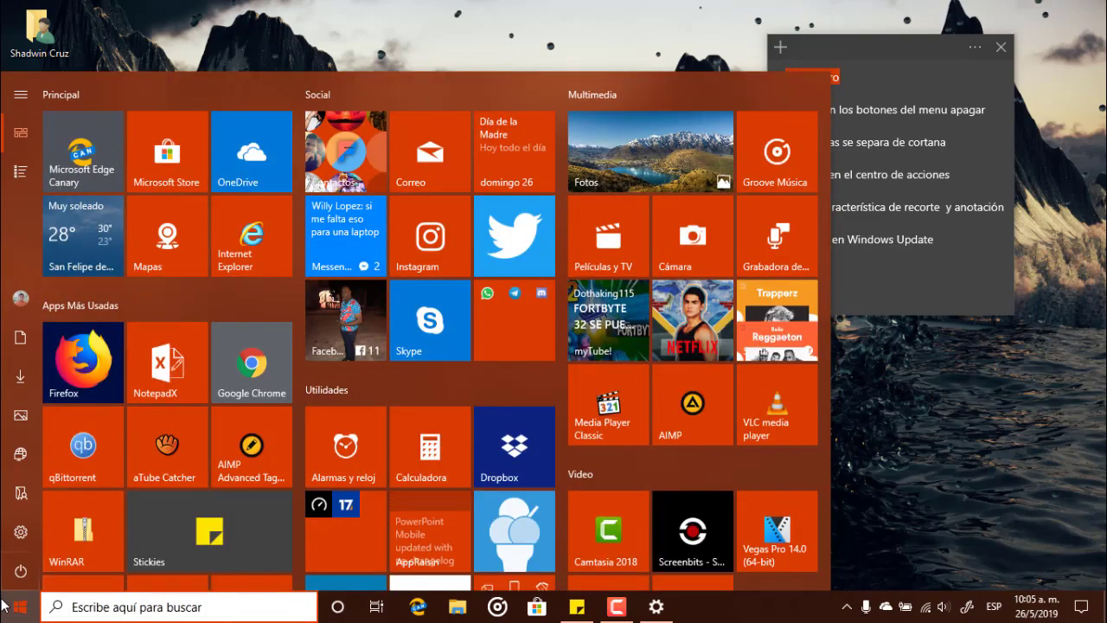
pyautogui.press('super')
pyautogui.press('super')
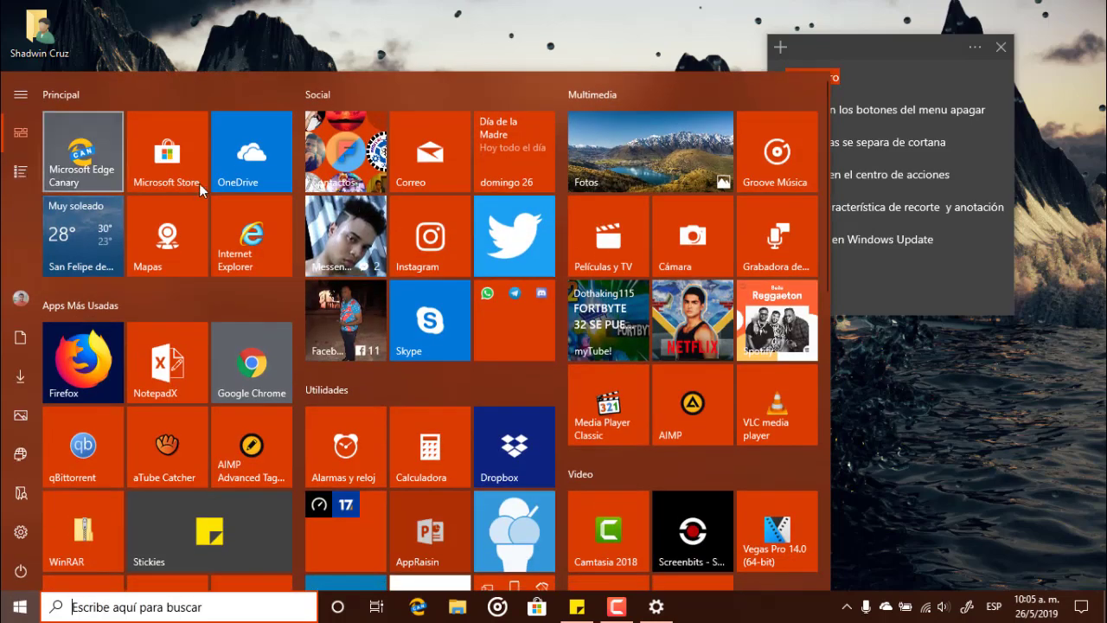
# Open the Internet Explorer tile's options and view the choices under Más and Cambiar el tamaño
pyautogui.rightClick(236, 245)
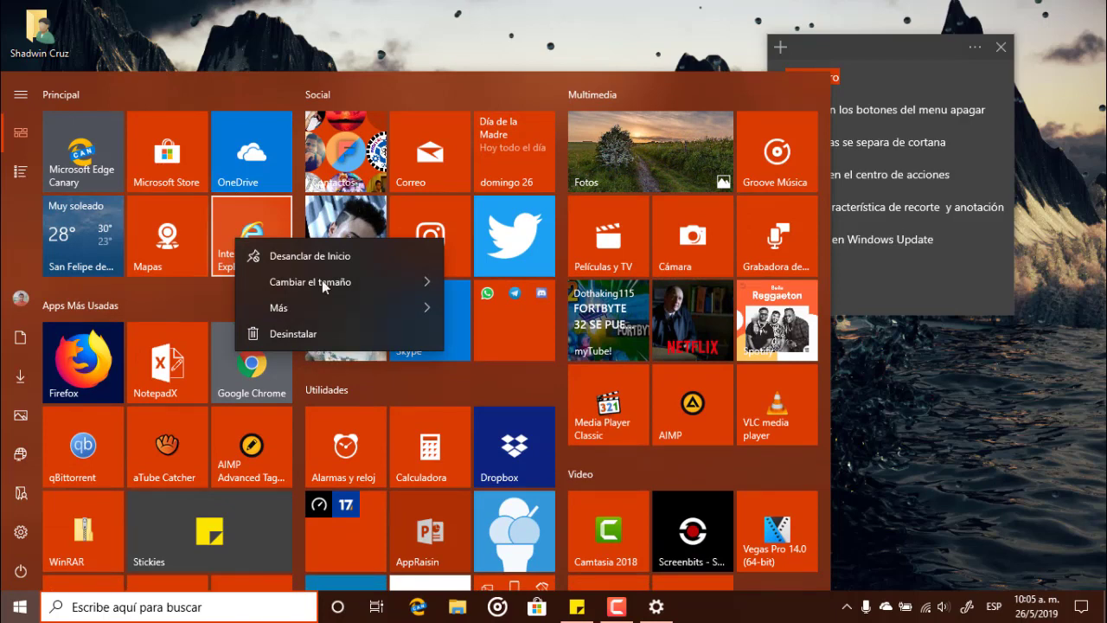
pyautogui.moveTo(392, 312)
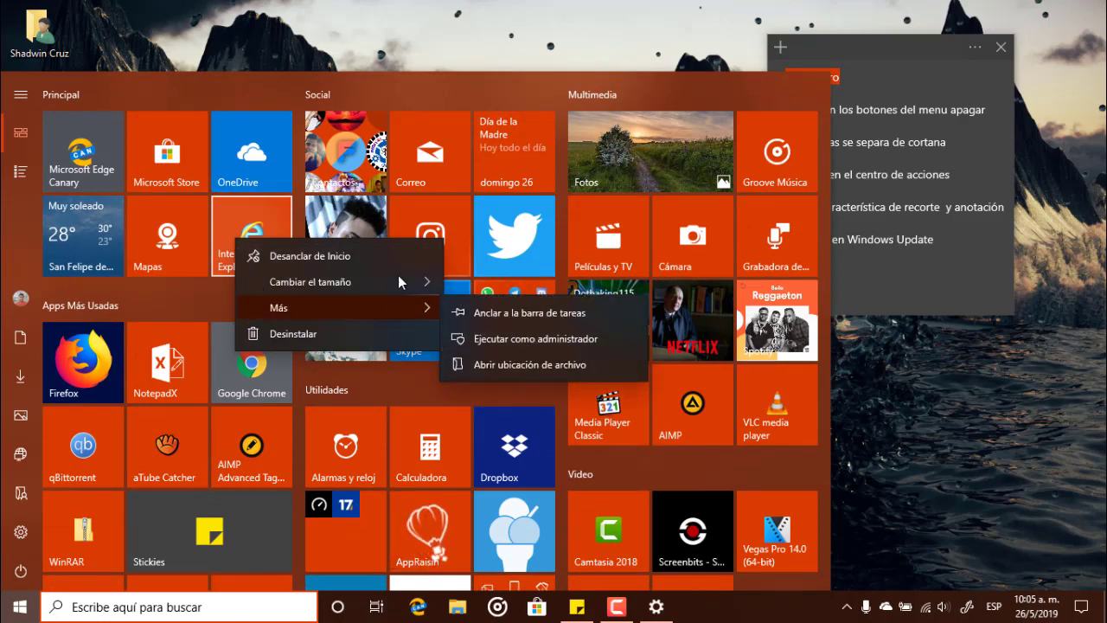
pyautogui.moveTo(400, 277)
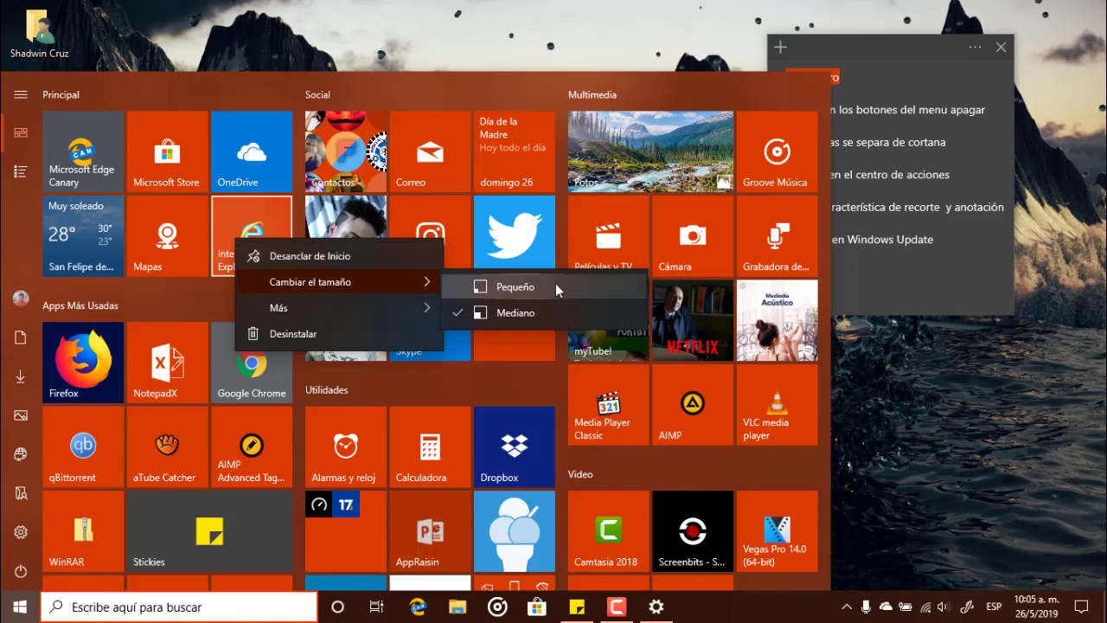
# View the choices under Más for the Internet Explorer tile, and close the Start menu
pyautogui.moveTo(247, 298)
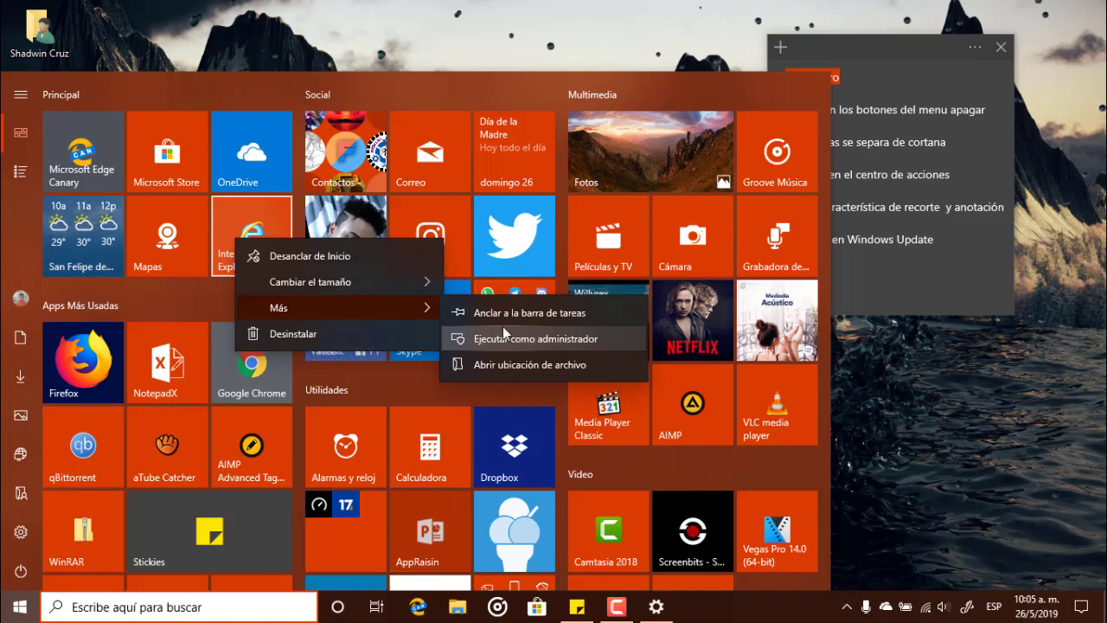
pyautogui.press('Escape')
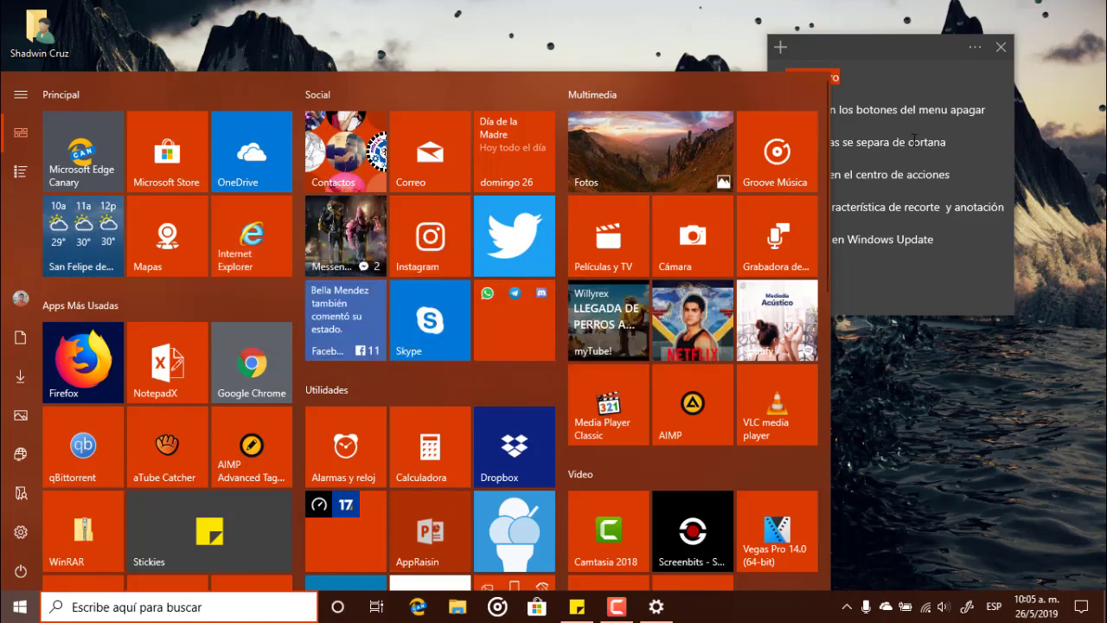
pyautogui.press('Escape')
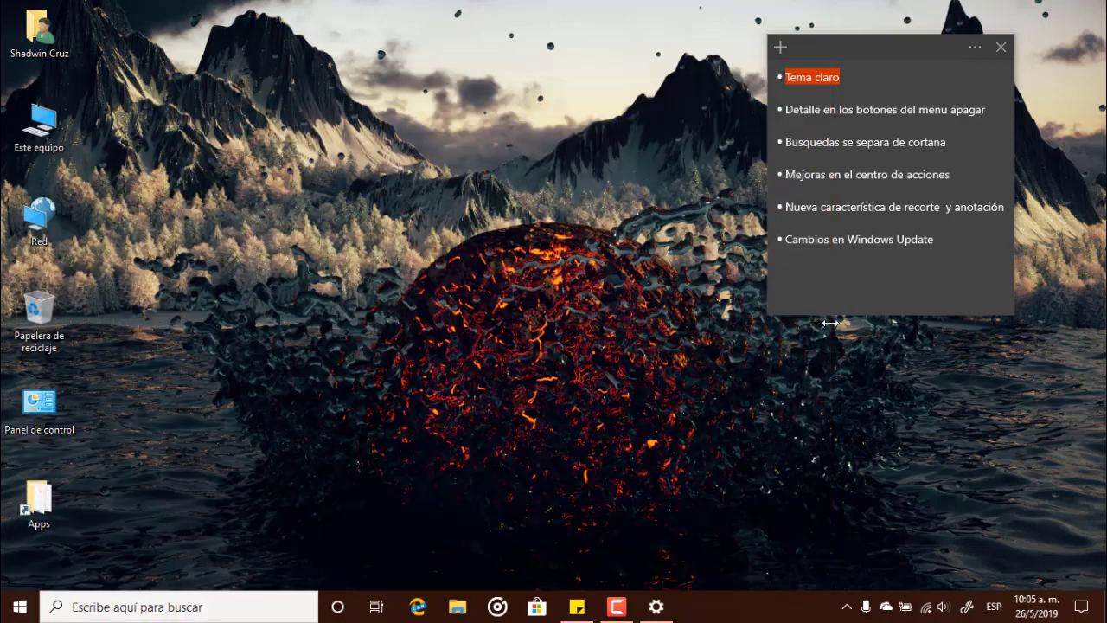
# Open the taskbar search and Cortana separately to compare them, and close the browser window showing Cortana's web search
pyautogui.click(273, 606)
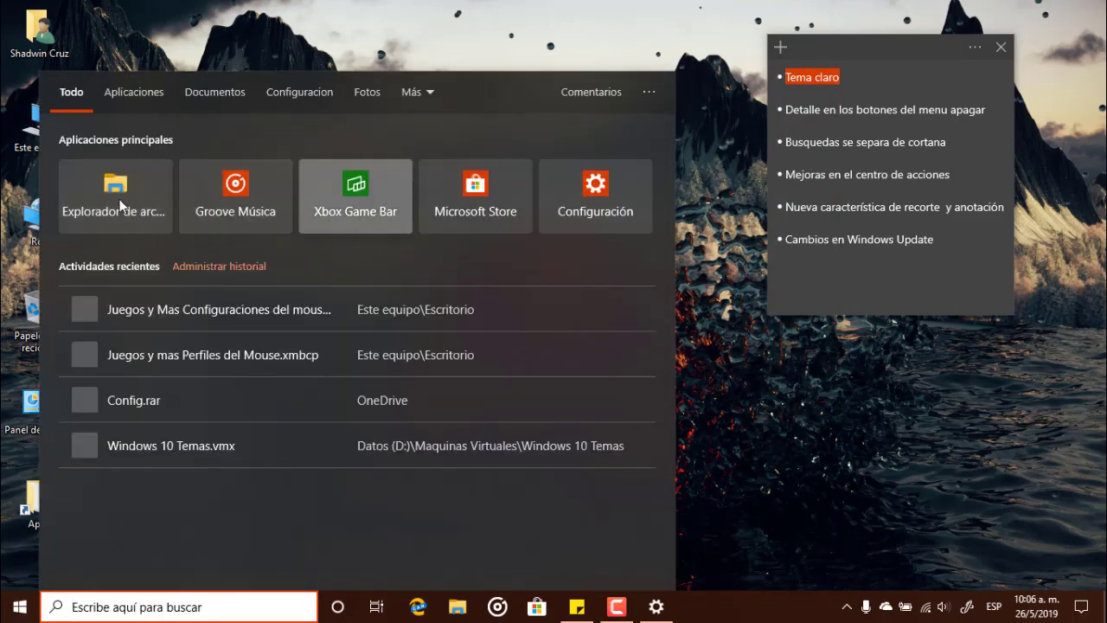
pyautogui.click(339, 606)
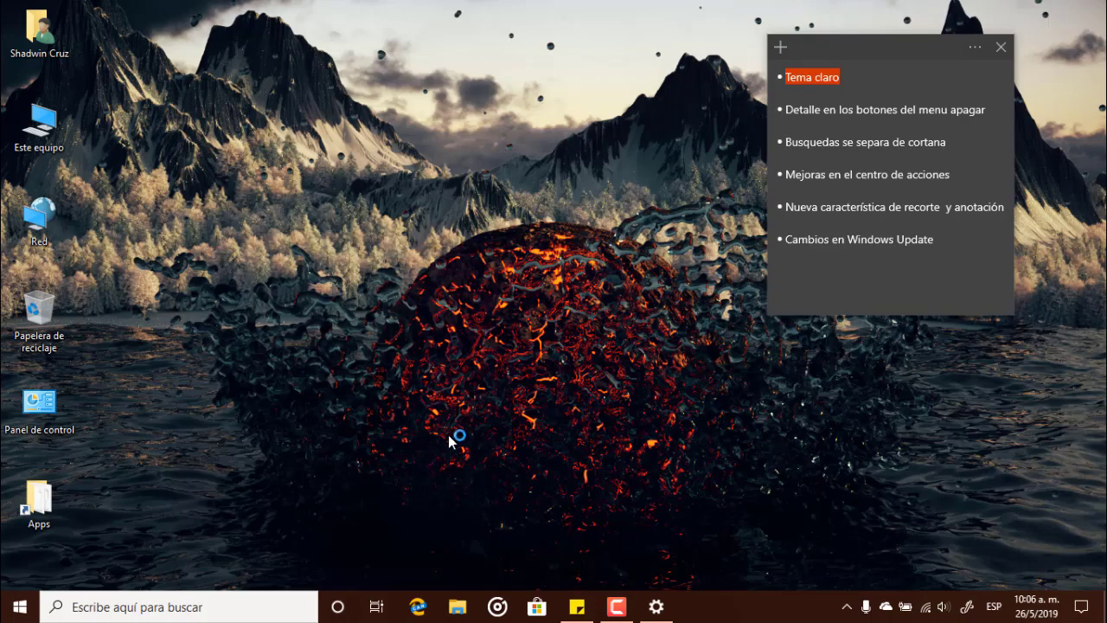
pyautogui.press('super+1')
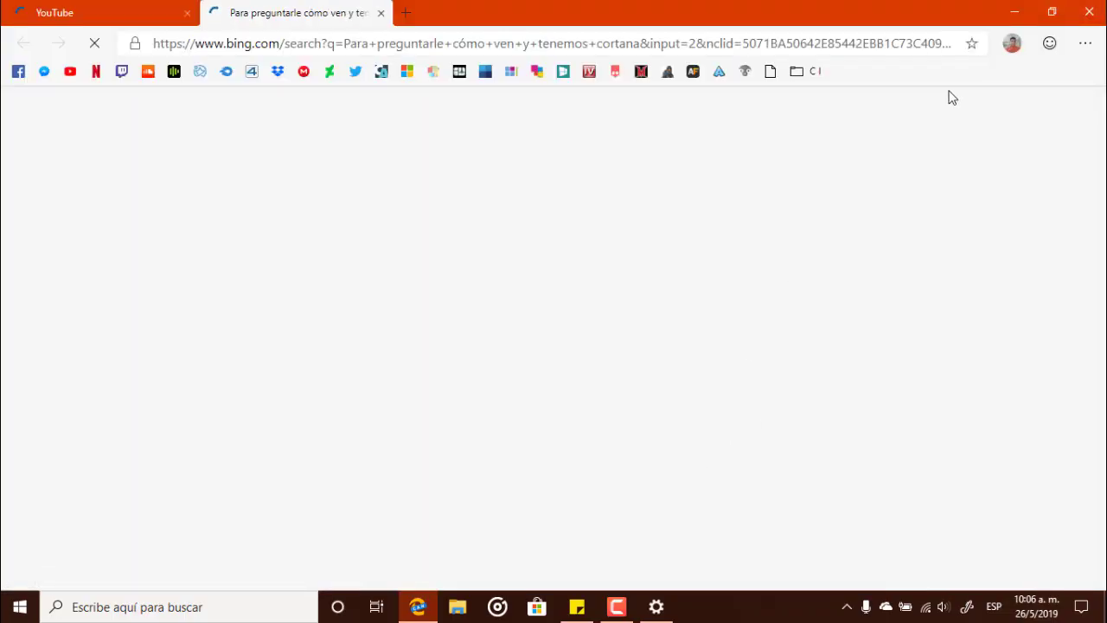
pyautogui.click(1088, 12)
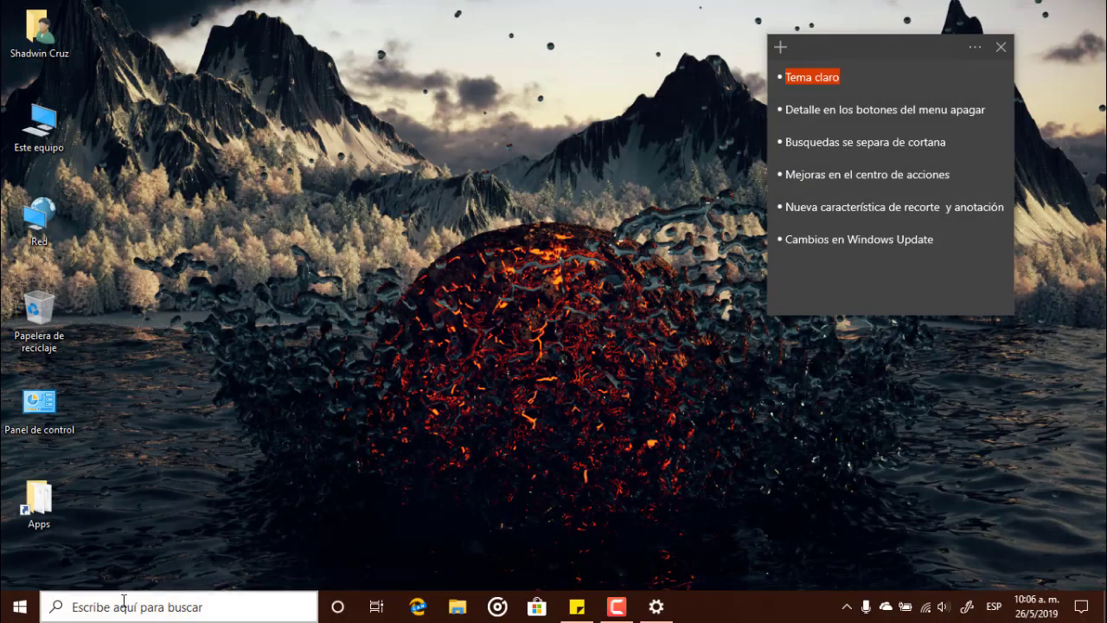
# Reduce the taskbar search box to an icon, and hide the search icon while keeping the Cortana button
pyautogui.rightClick(746, 605)
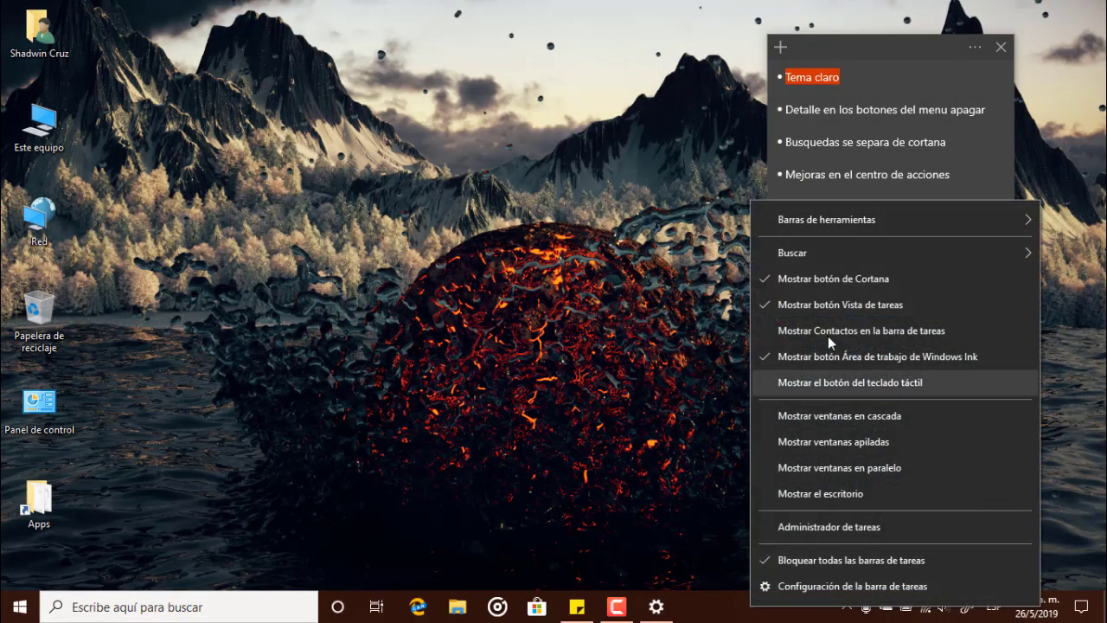
pyautogui.moveTo(762, 255)
pyautogui.click(626, 284)
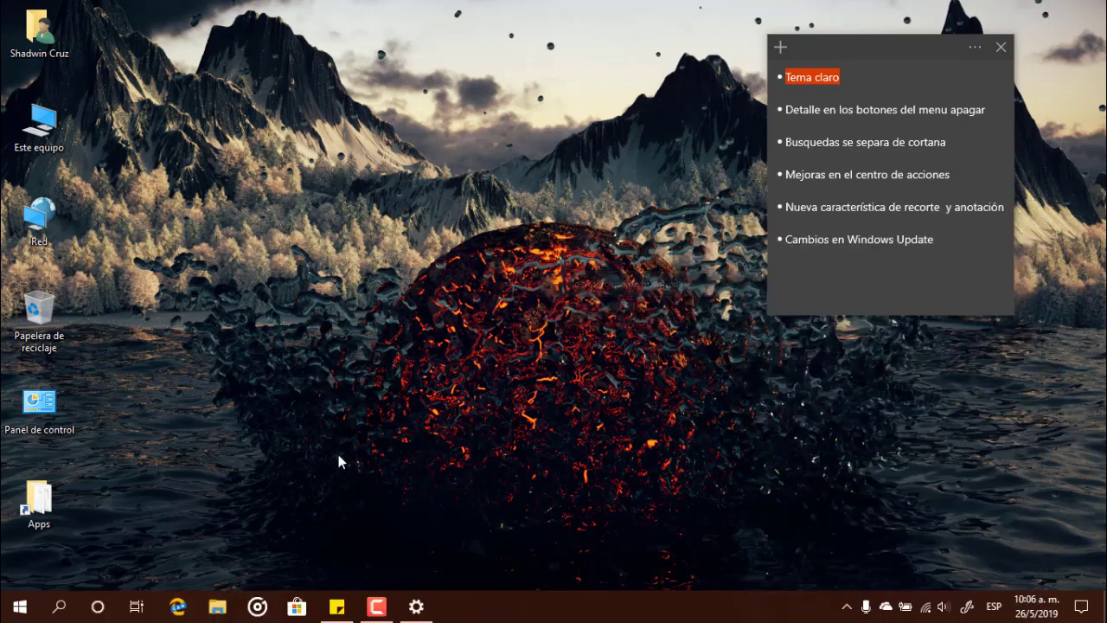
pyautogui.rightClick(563, 606)
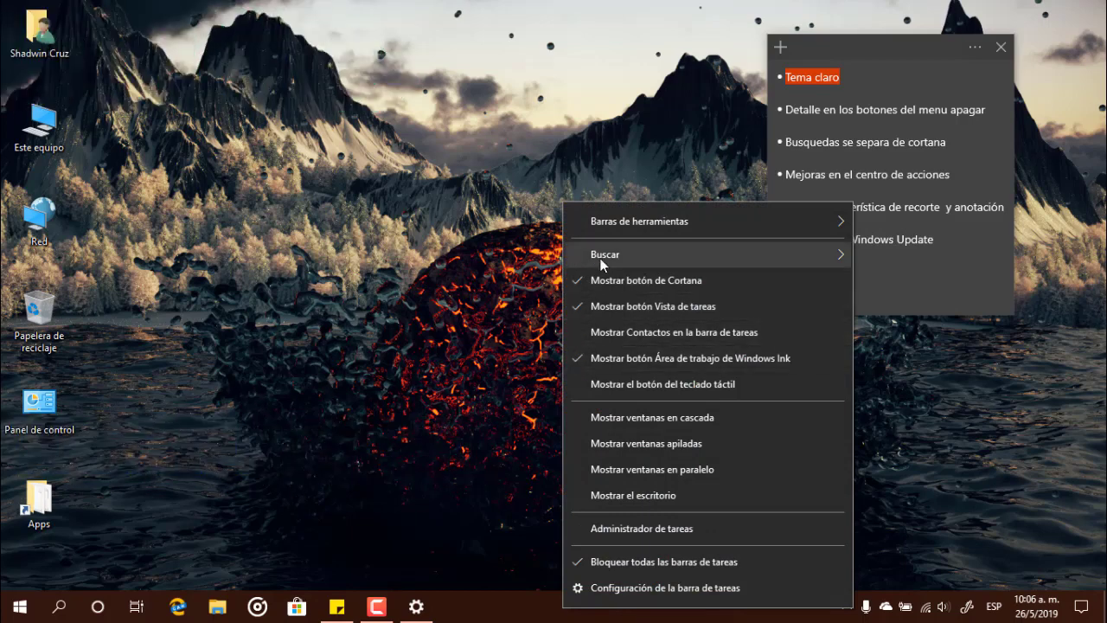
pyautogui.moveTo(613, 256)
pyautogui.click(889, 258)
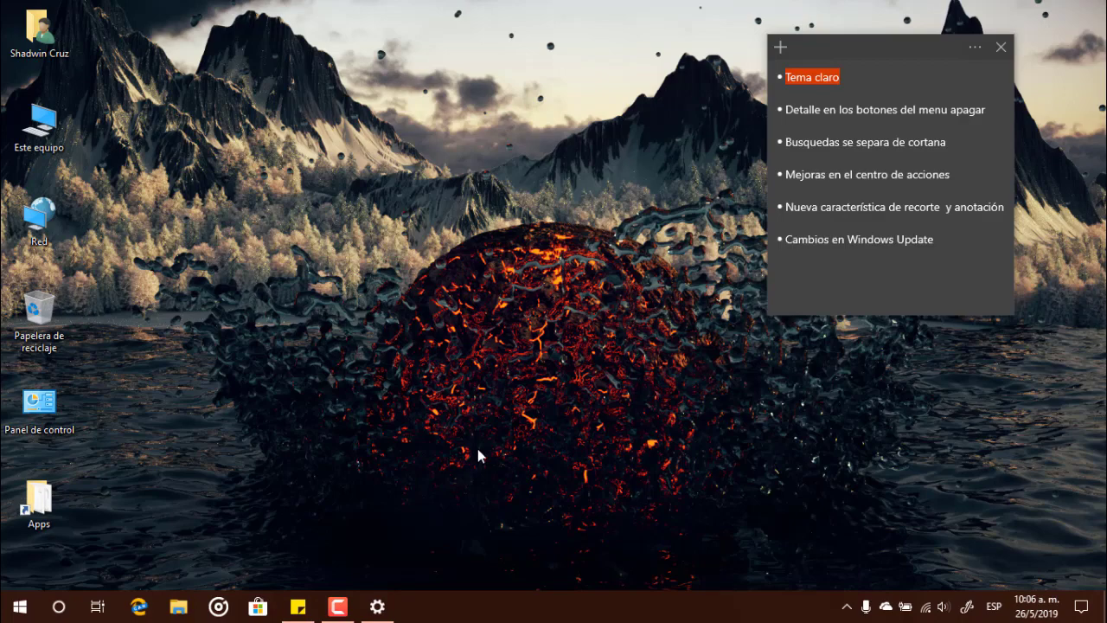
# Search for "hola" directly from the Start menu, and view the search panel without a query before closing it
pyautogui.press('super')
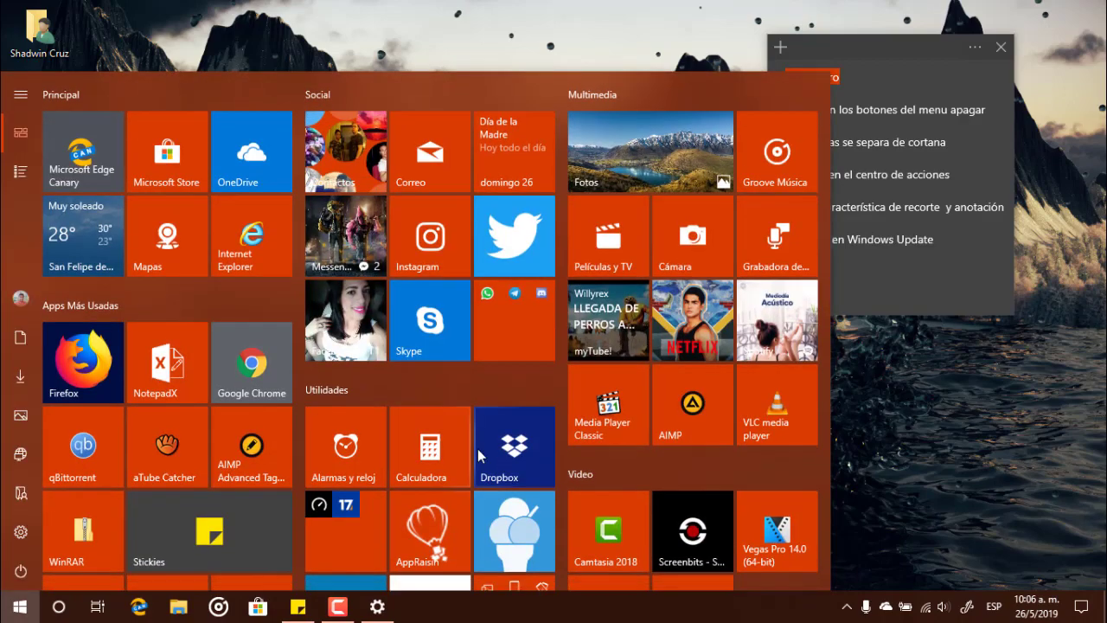
pyautogui.write('hola')
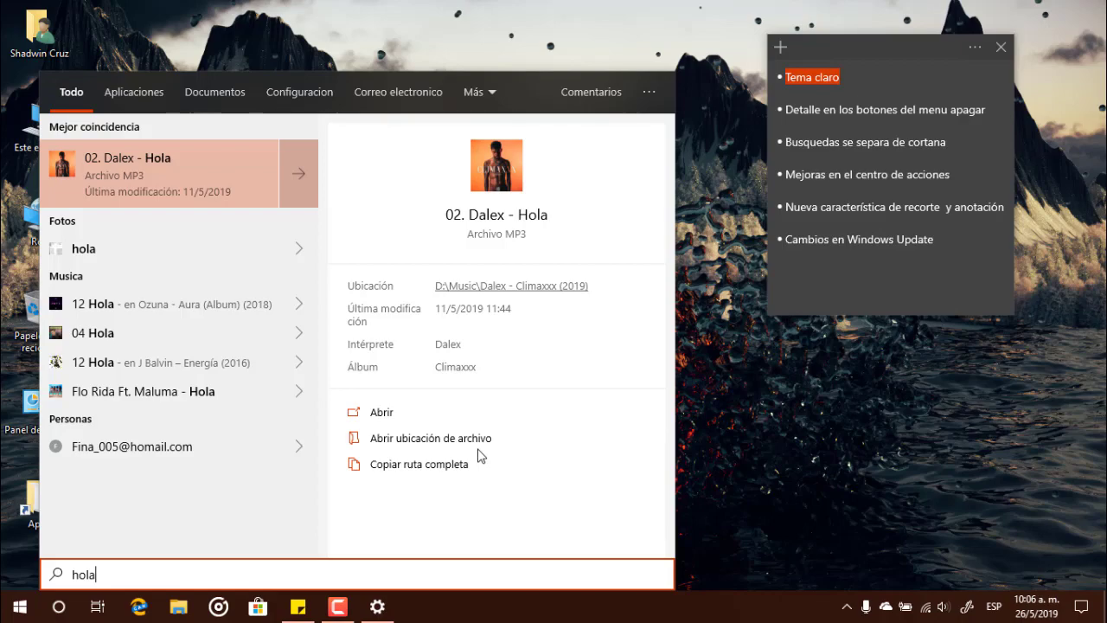
pyautogui.press('Escape')
pyautogui.press('super')
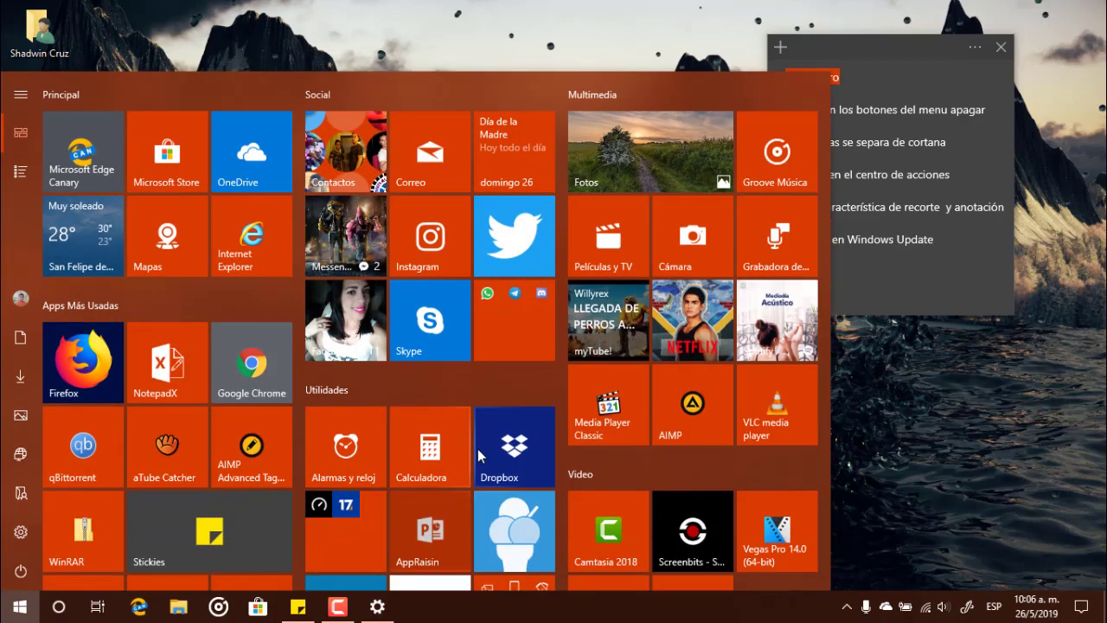
pyautogui.press('Escape')
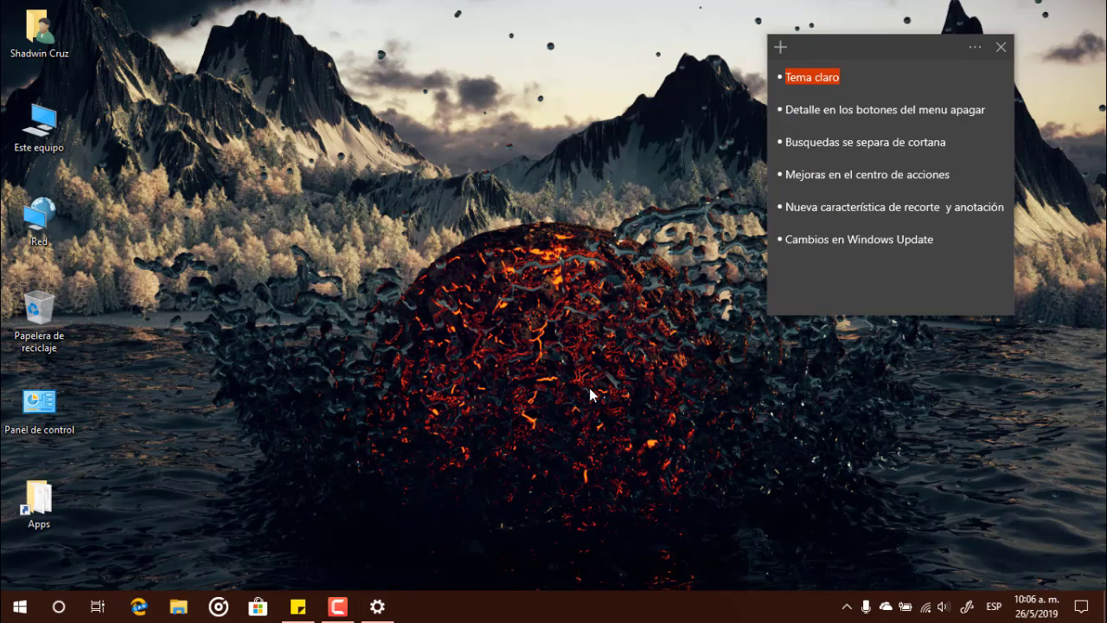
pyautogui.press('super+s')
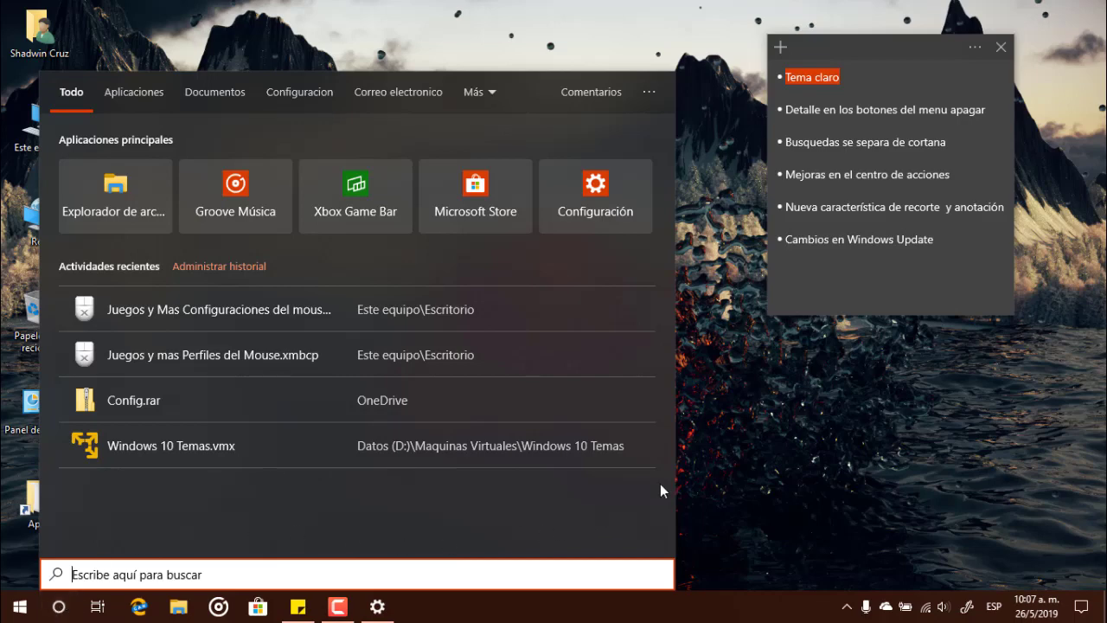
pyautogui.click(843, 438)
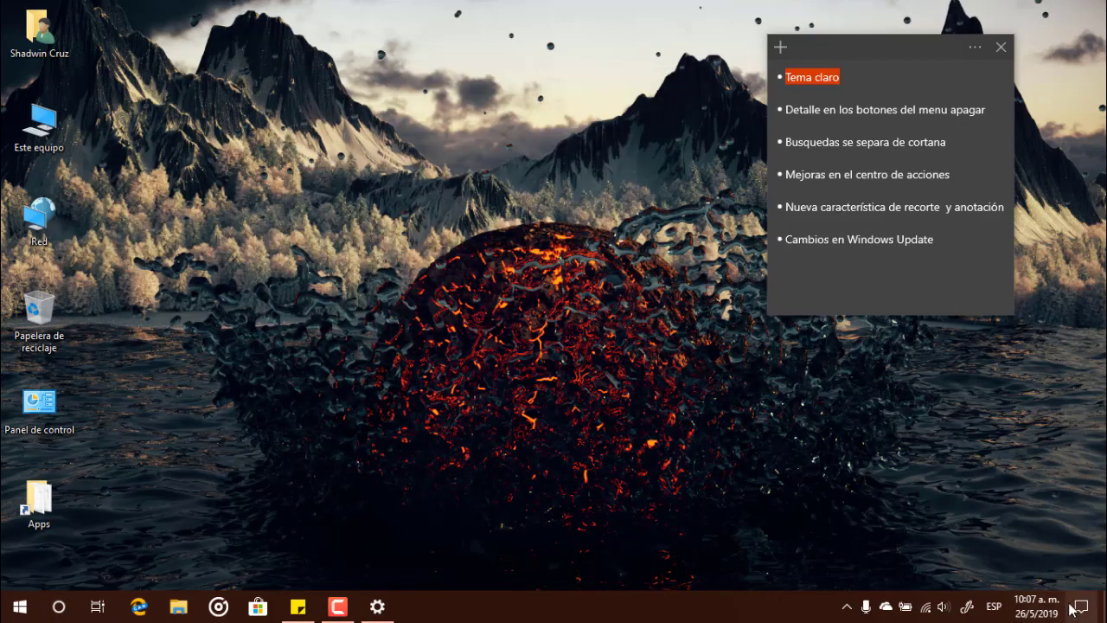
# Expand the action center's quick actions, edit them in place to view the actions available under Sumar, and finish editing
pyautogui.click(1079, 606)
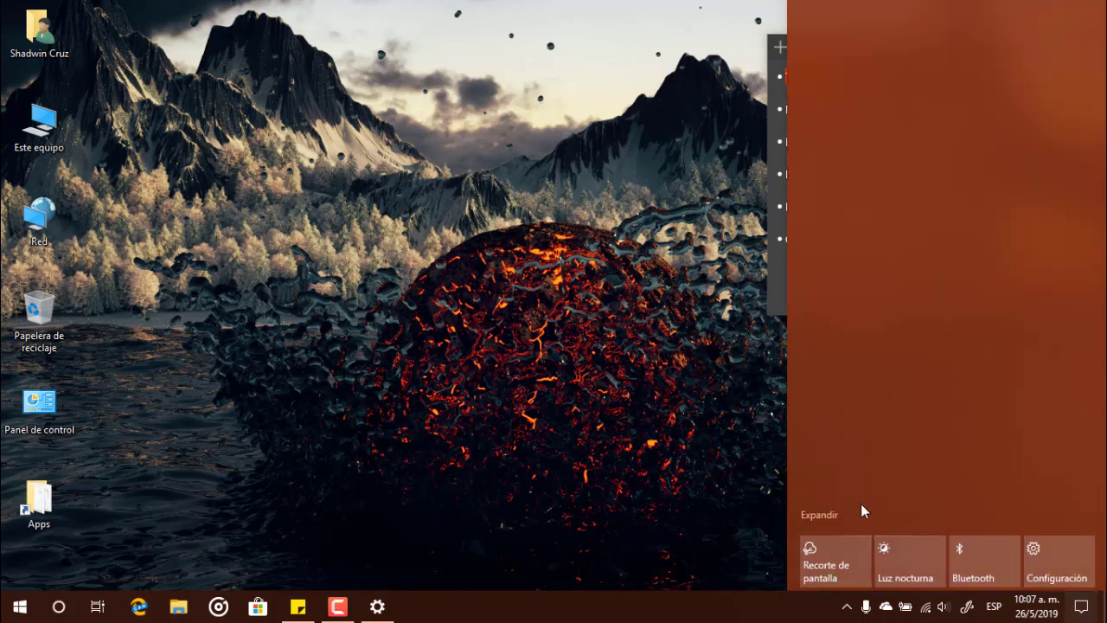
pyautogui.click(825, 511)
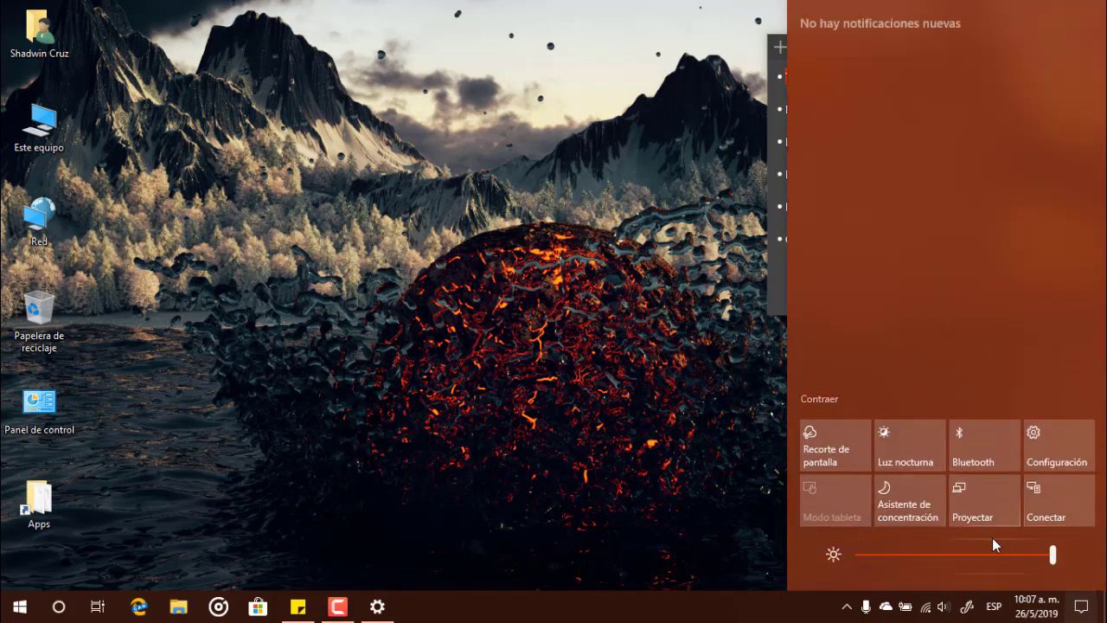
pyautogui.rightClick(901, 448)
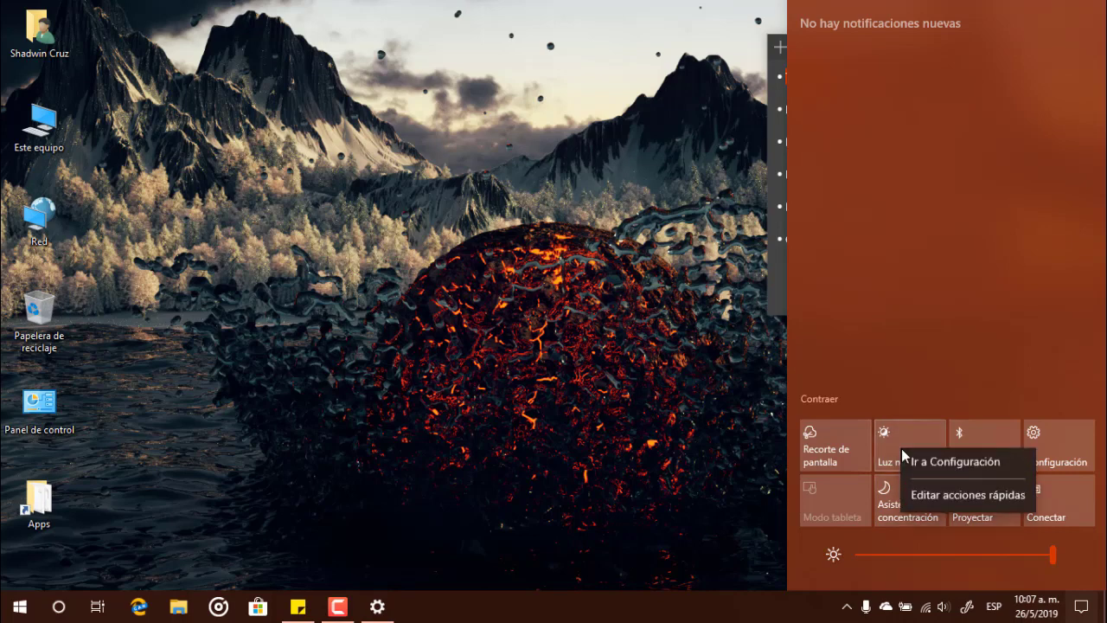
pyautogui.click(923, 495)
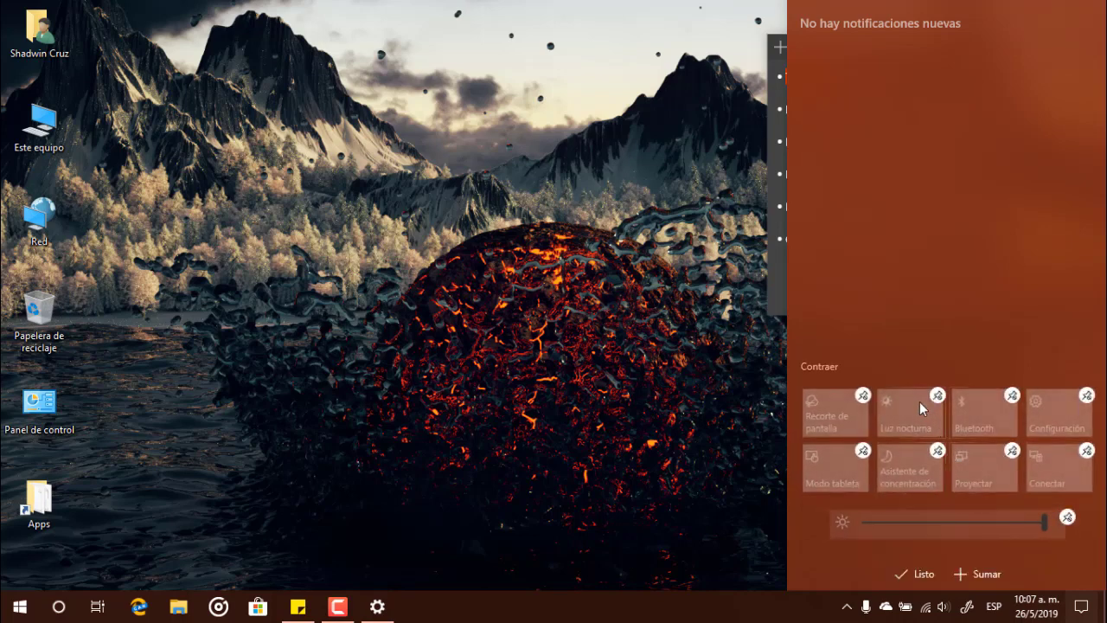
pyautogui.click(975, 575)
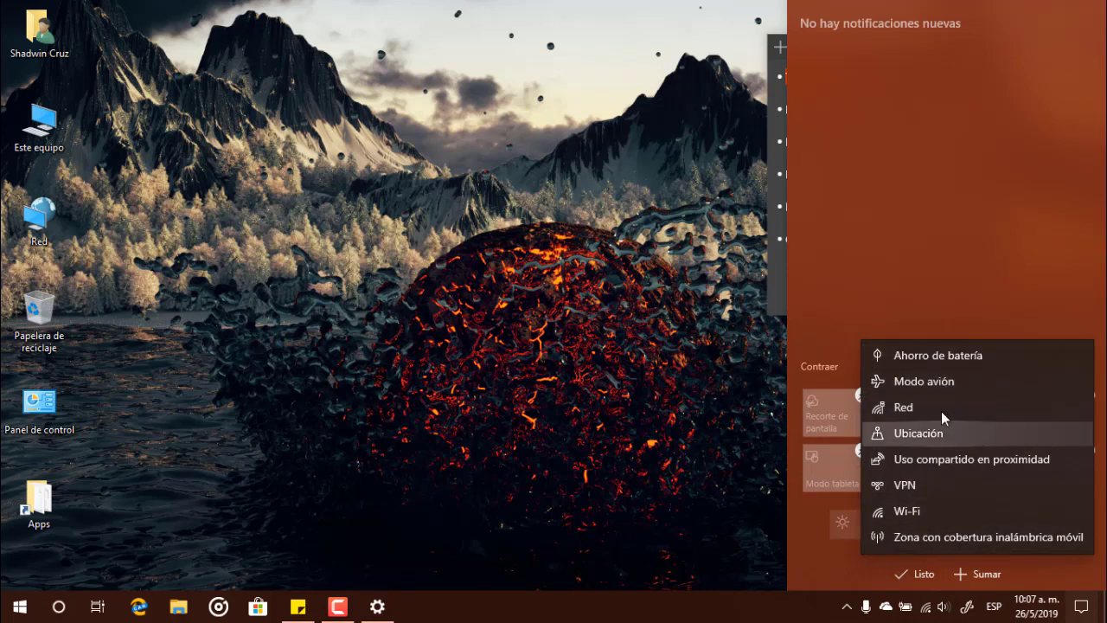
pyautogui.click(878, 280)
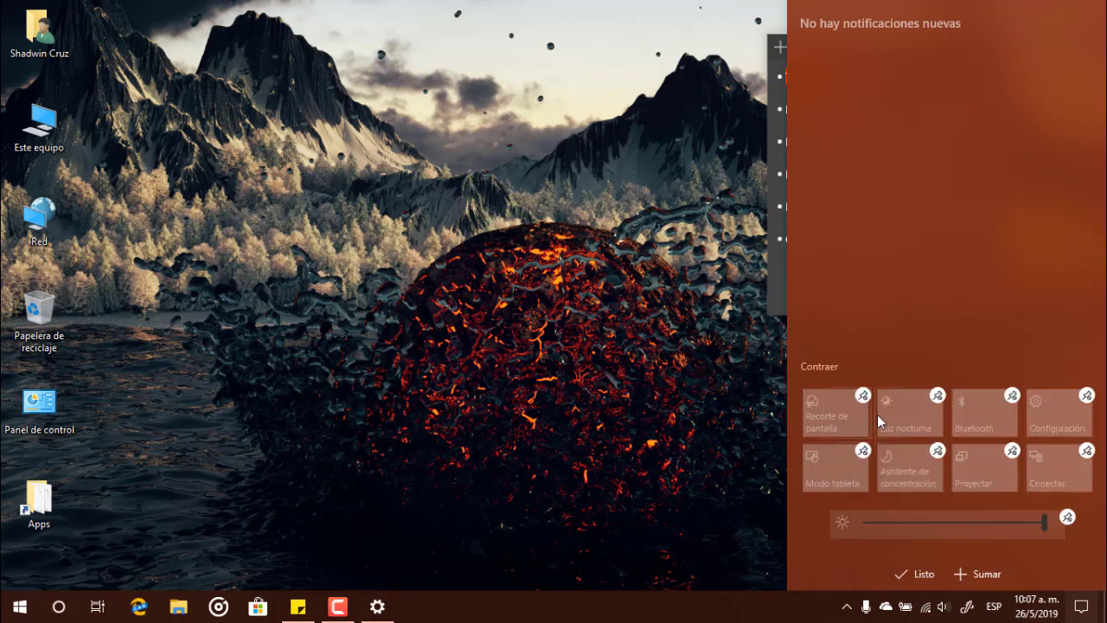
pyautogui.moveTo(900, 414)
pyautogui.mouseDown()
pyautogui.moveTo(809, 415)
pyautogui.moveTo(894, 430)
pyautogui.moveTo(899, 482)
pyautogui.moveTo(898, 393)
pyautogui.moveTo(895, 421)
pyautogui.mouseUp()
pyautogui.click(900, 575)
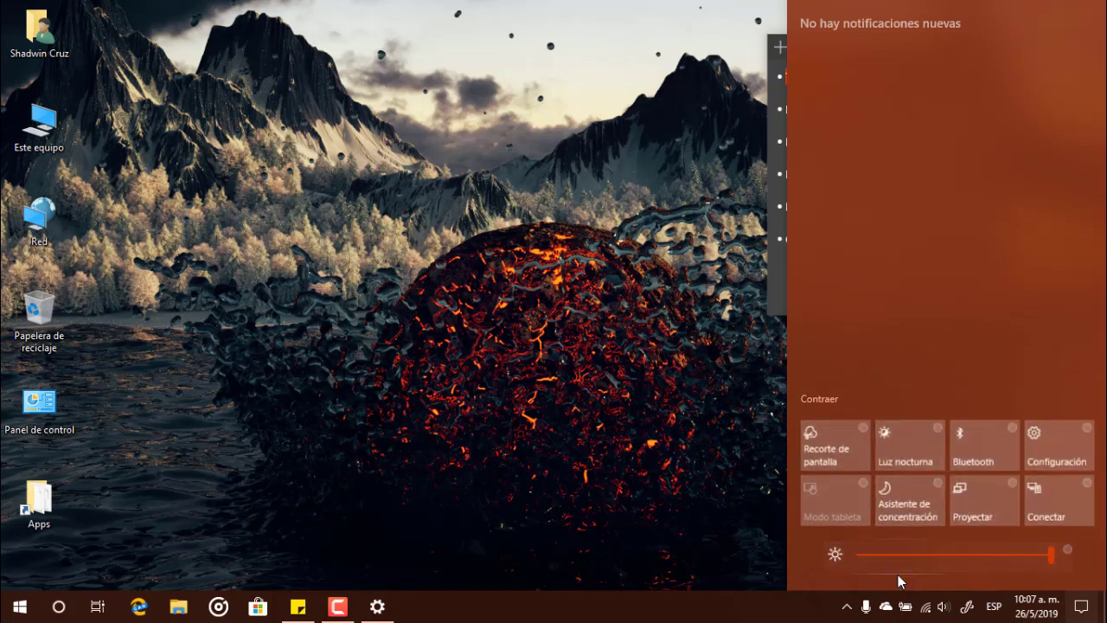
# Try the action center's brightness slider, view the battery flyout for comparison, and collapse the quick actions before closing the action center
pyautogui.moveTo(1049, 554)
pyautogui.mouseDown()
pyautogui.moveTo(860, 544)
pyautogui.moveTo(847, 554)
pyautogui.moveTo(1063, 556)
pyautogui.mouseUp()
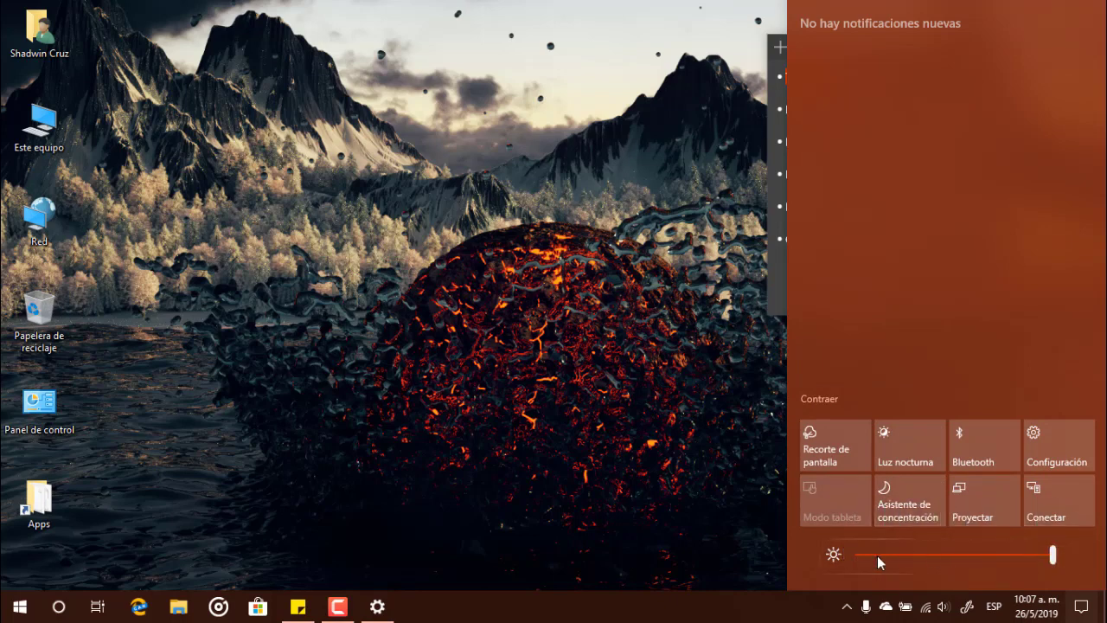
pyautogui.click(904, 610)
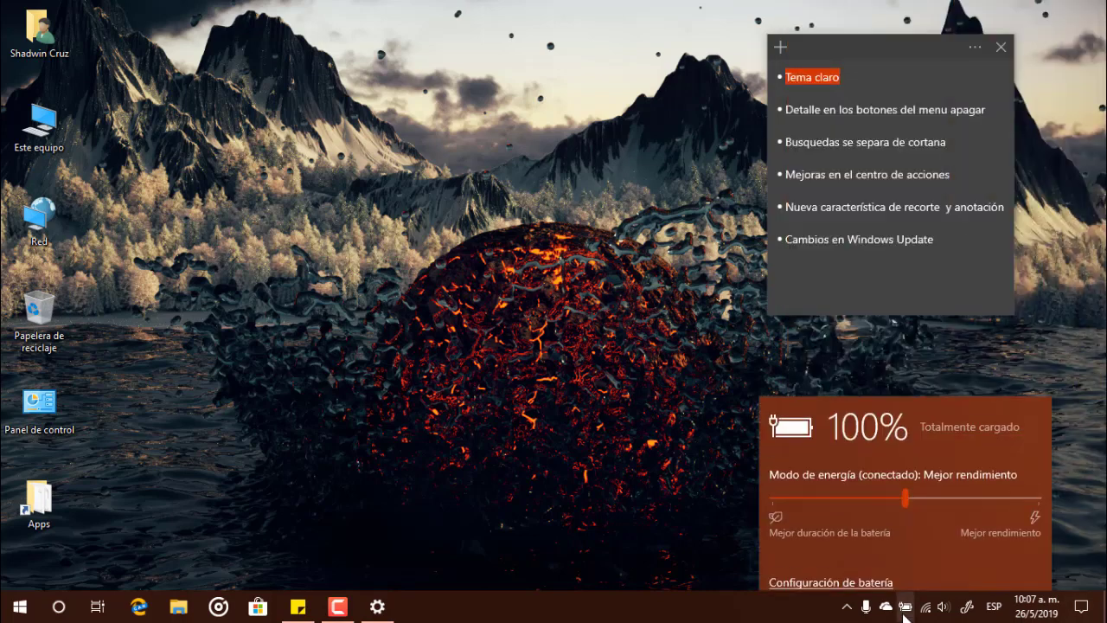
pyautogui.click(1081, 606)
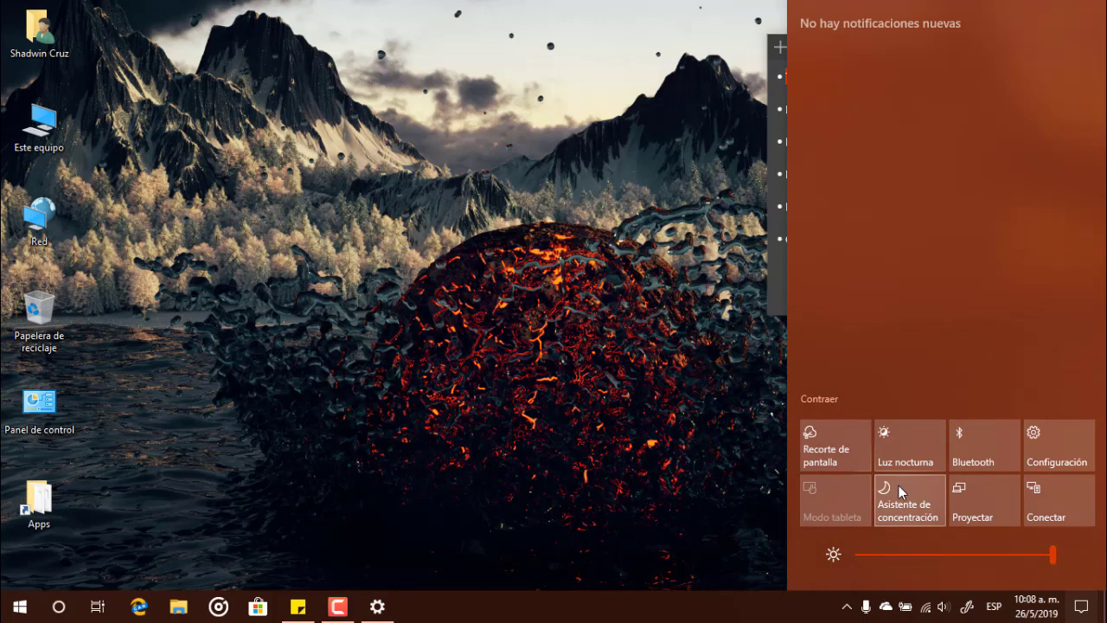
pyautogui.click(830, 398)
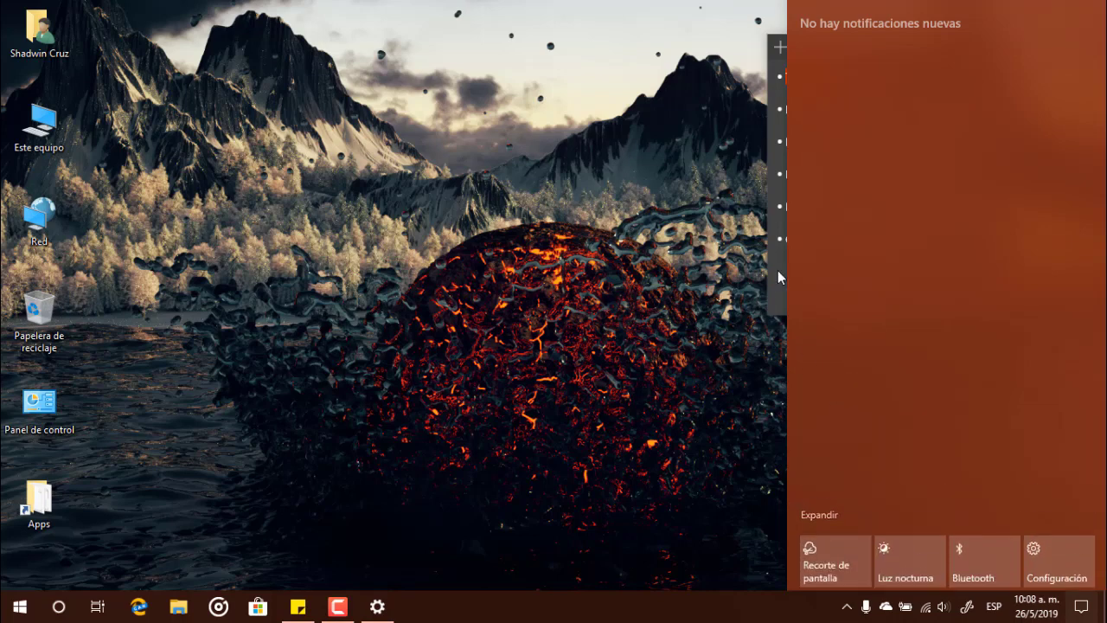
pyautogui.click(747, 341)
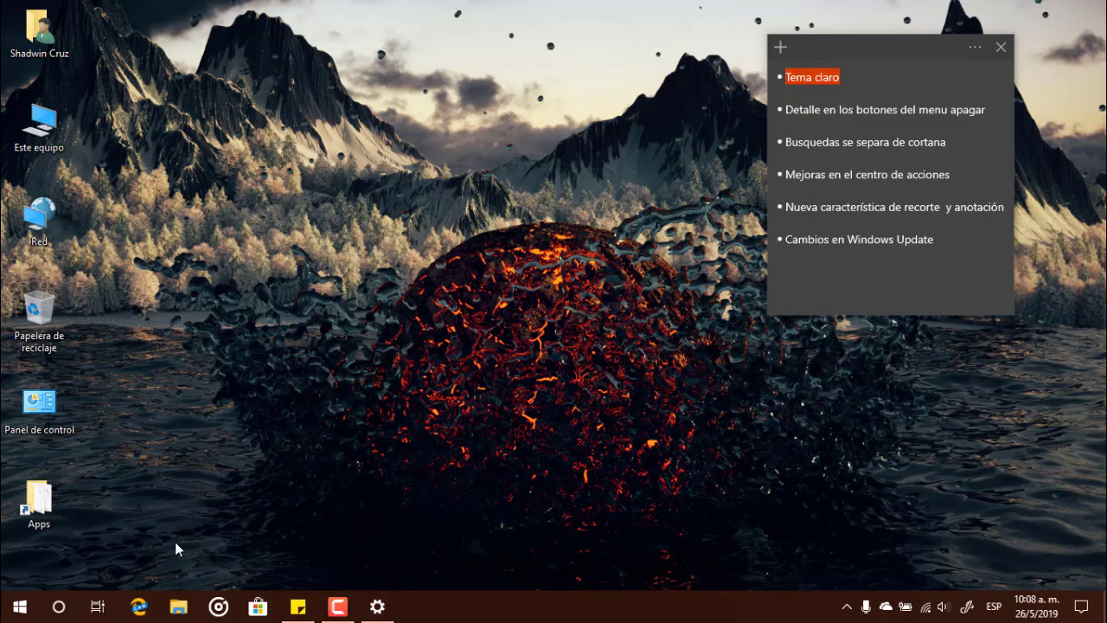
# Capture the Este equipo window with Recorte de ventana from the action center, and open the capture in a maximized Recorte y anotación window
pyautogui.click(178, 605)
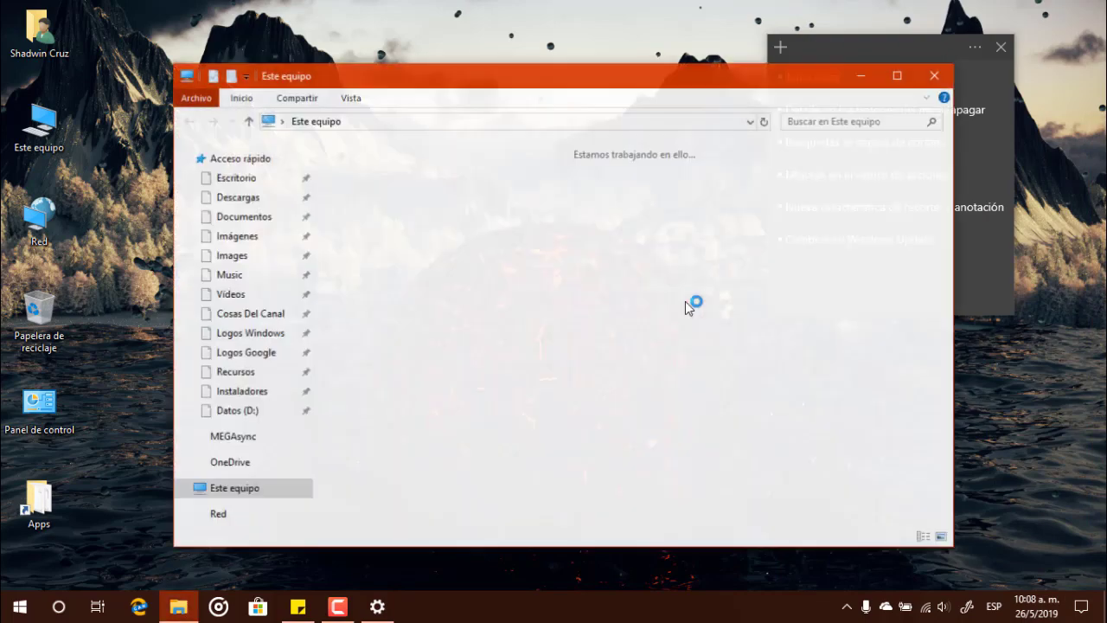
pyautogui.click(1081, 605)
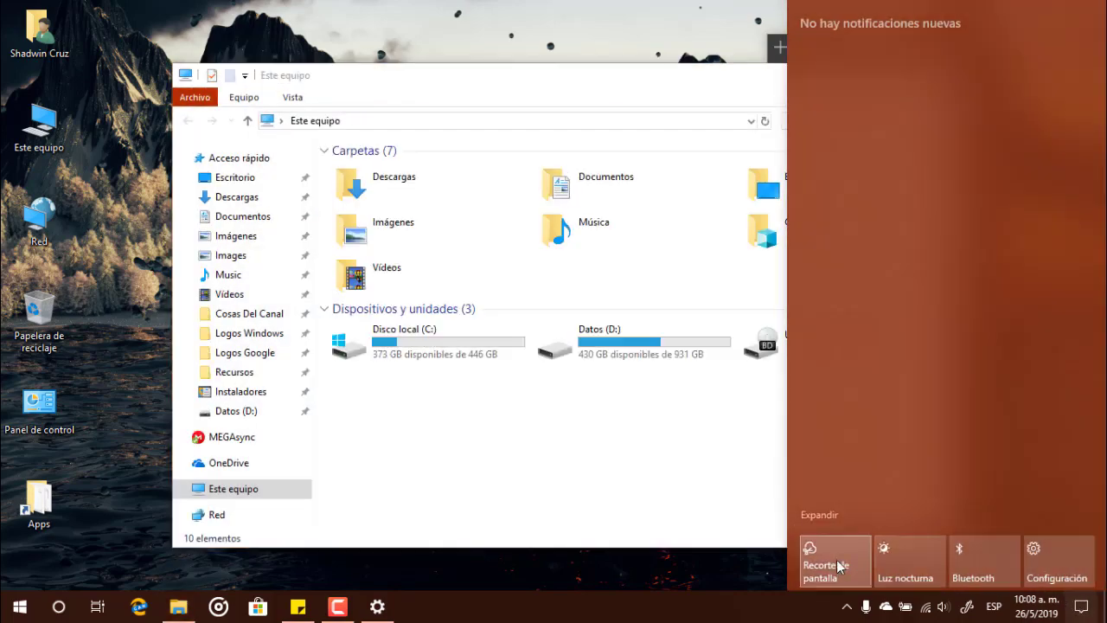
pyautogui.click(828, 563)
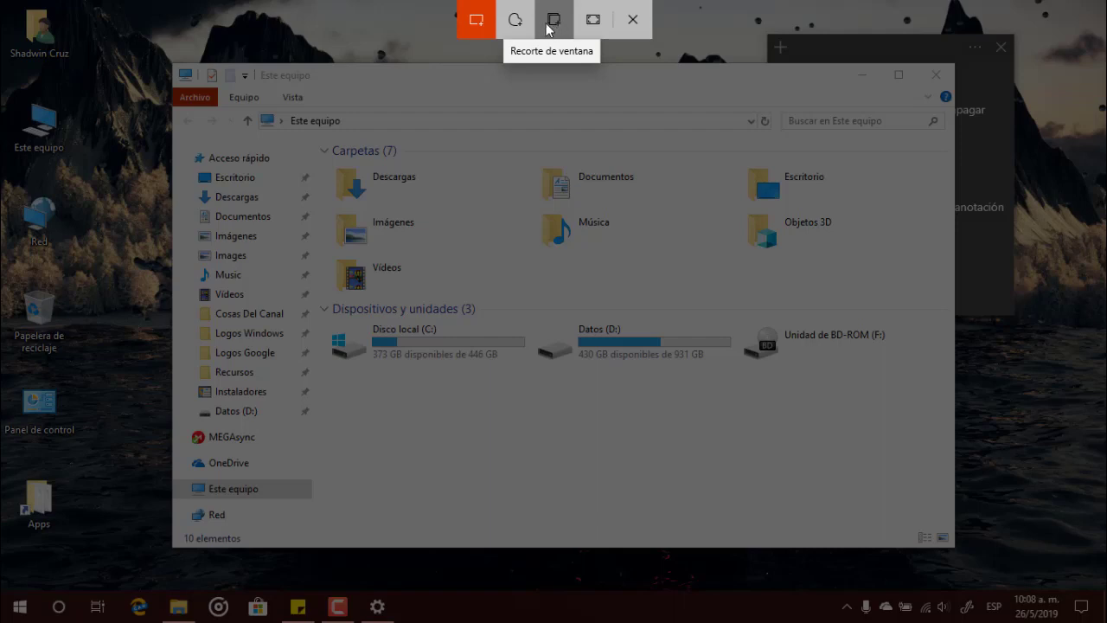
pyautogui.click(554, 24)
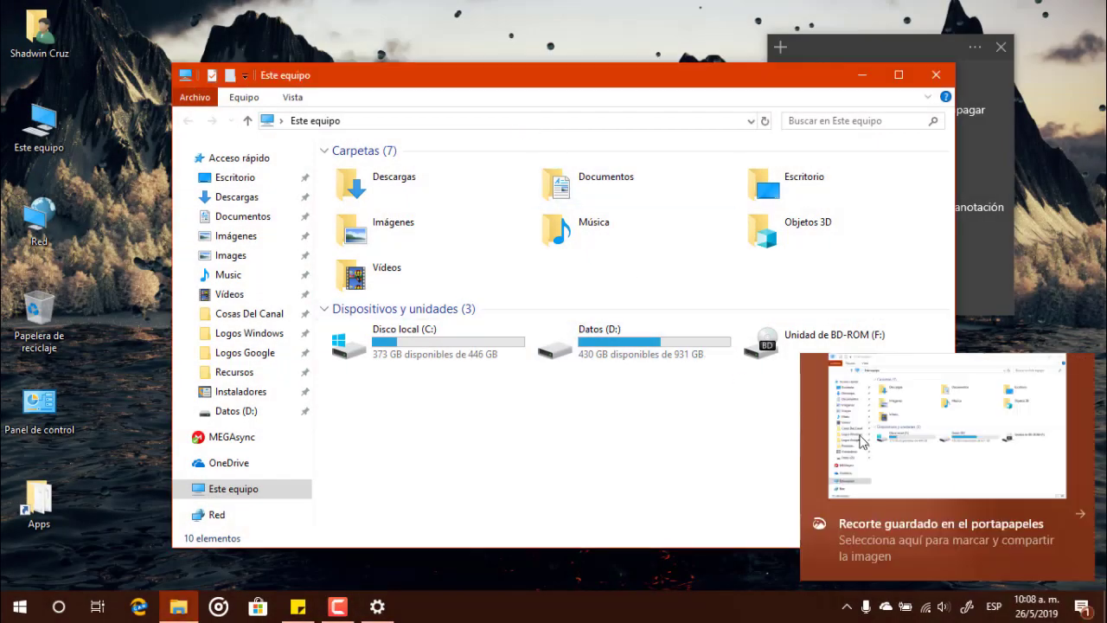
pyautogui.click(975, 446)
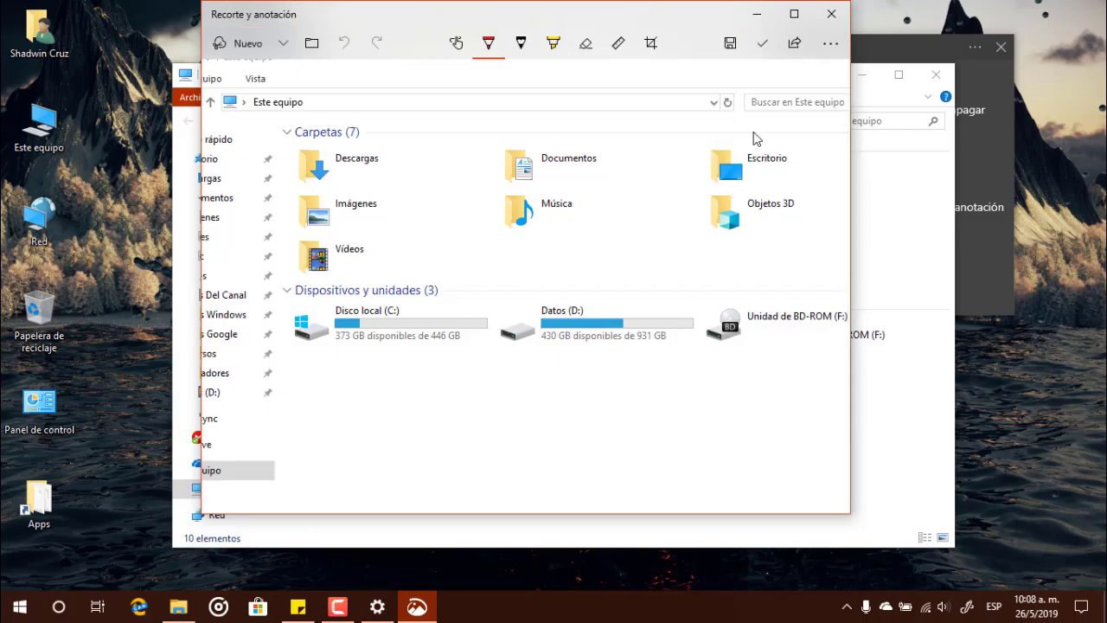
pyautogui.click(793, 14)
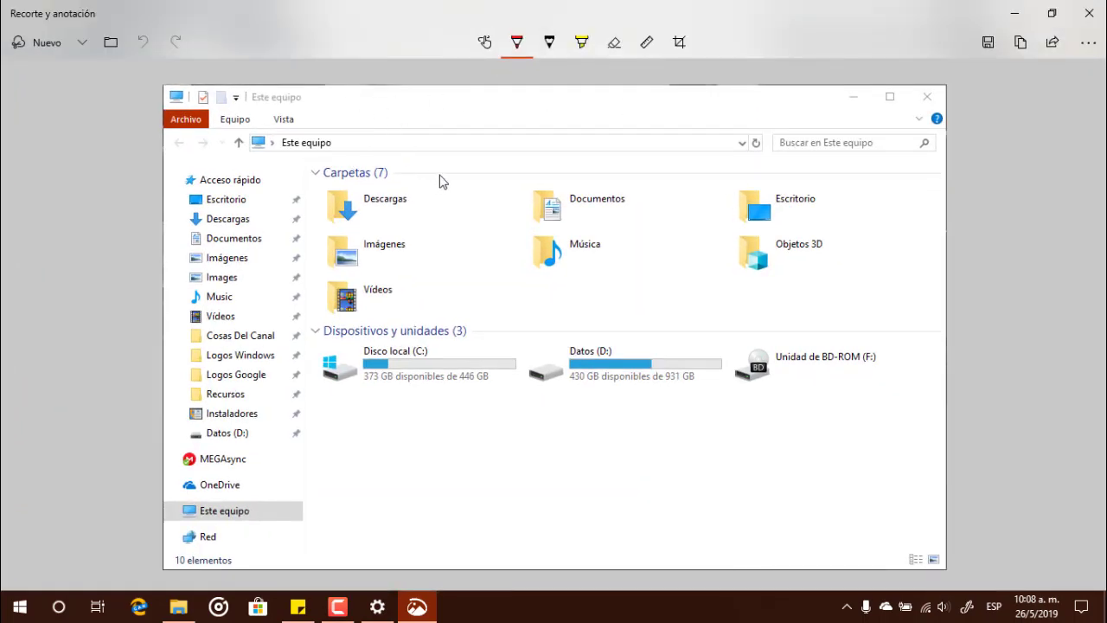
# Circle the Descargas folder and draw an arrowhead mark above it in red, and close the capture unsaved before minimizing Este equipo
pyautogui.moveTo(435, 164)
pyautogui.mouseDown()
pyautogui.moveTo(288, 233)
pyautogui.moveTo(445, 193)
pyautogui.moveTo(432, 166)
pyautogui.mouseUp()
pyautogui.moveTo(509, 123)
pyautogui.mouseDown()
pyautogui.moveTo(447, 138)
pyautogui.moveTo(516, 156)
pyautogui.moveTo(523, 142)
pyautogui.mouseUp()
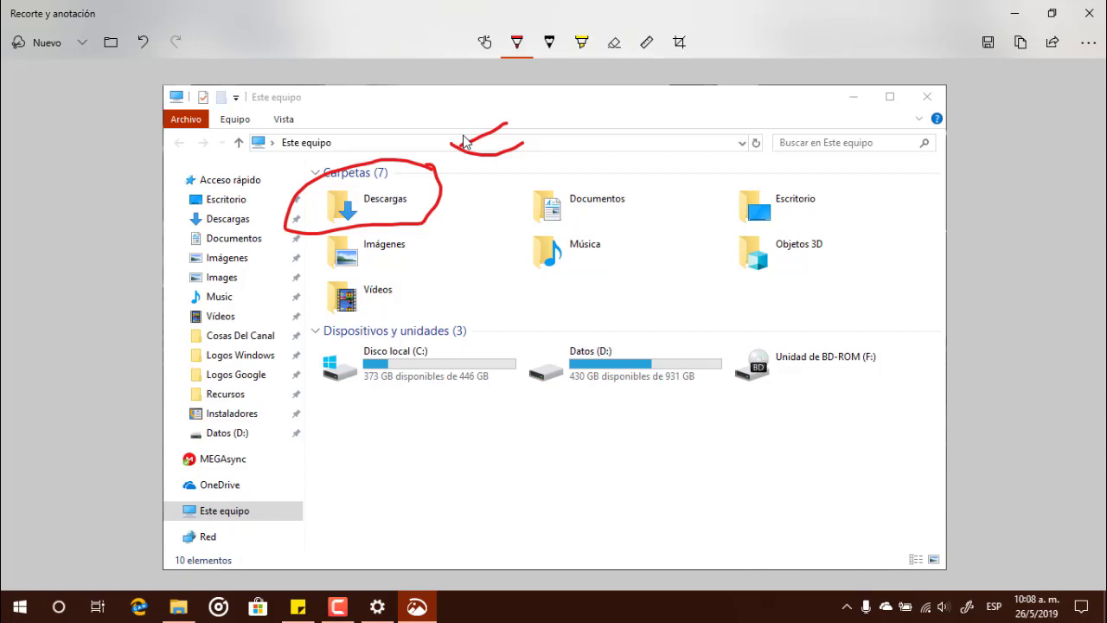
pyautogui.click(1089, 13)
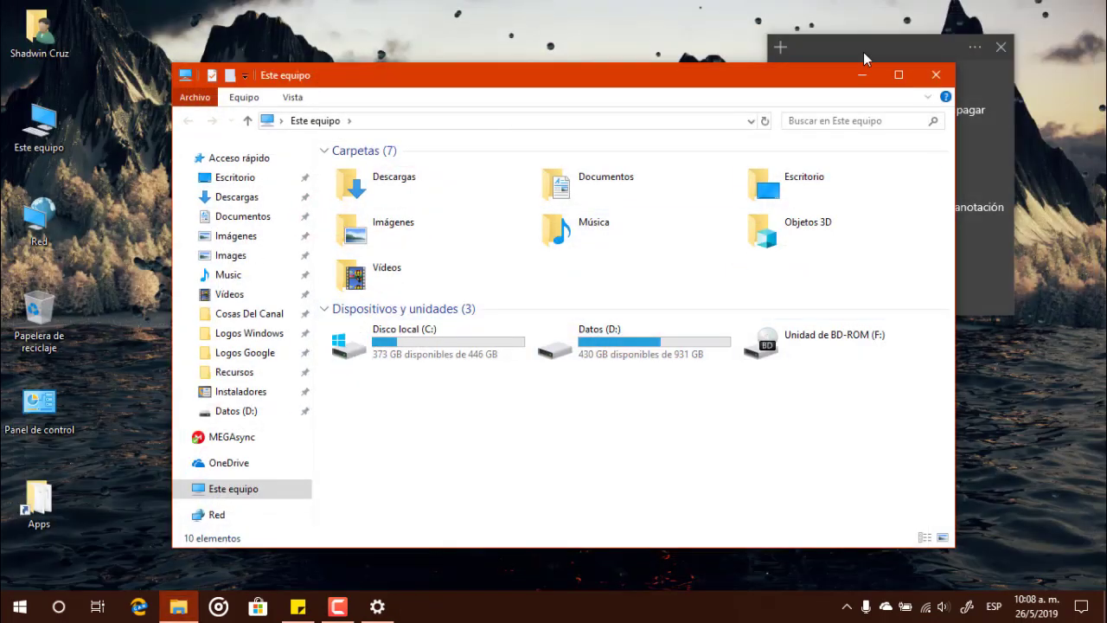
pyautogui.click(863, 75)
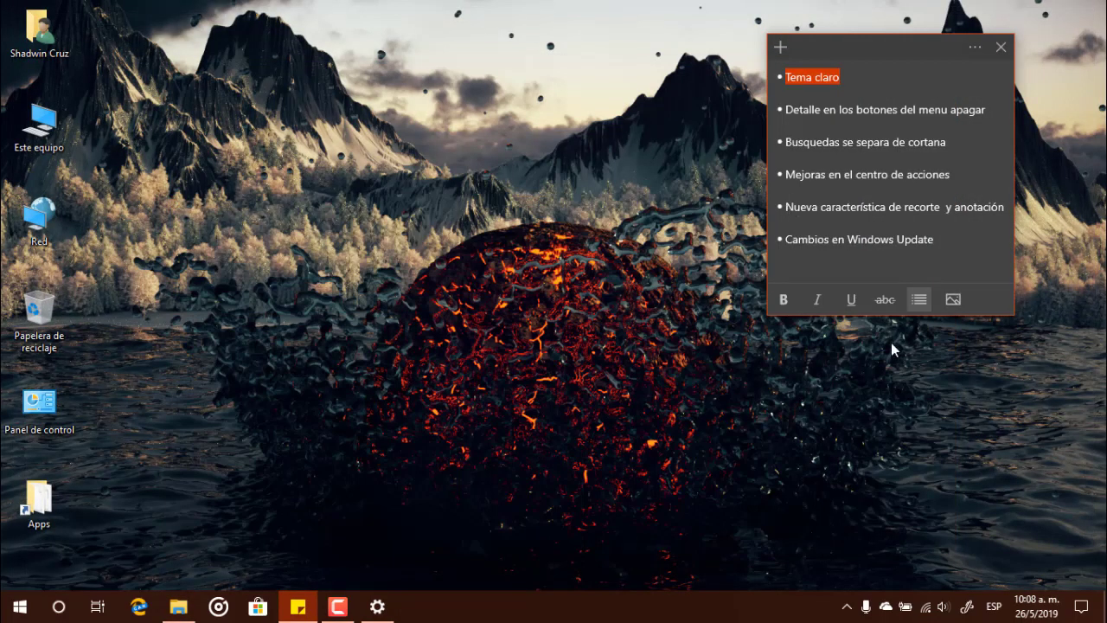
# Pause updates for 7 days on the Windows Update page of Configuración, and resume them
pyautogui.click(1080, 606)
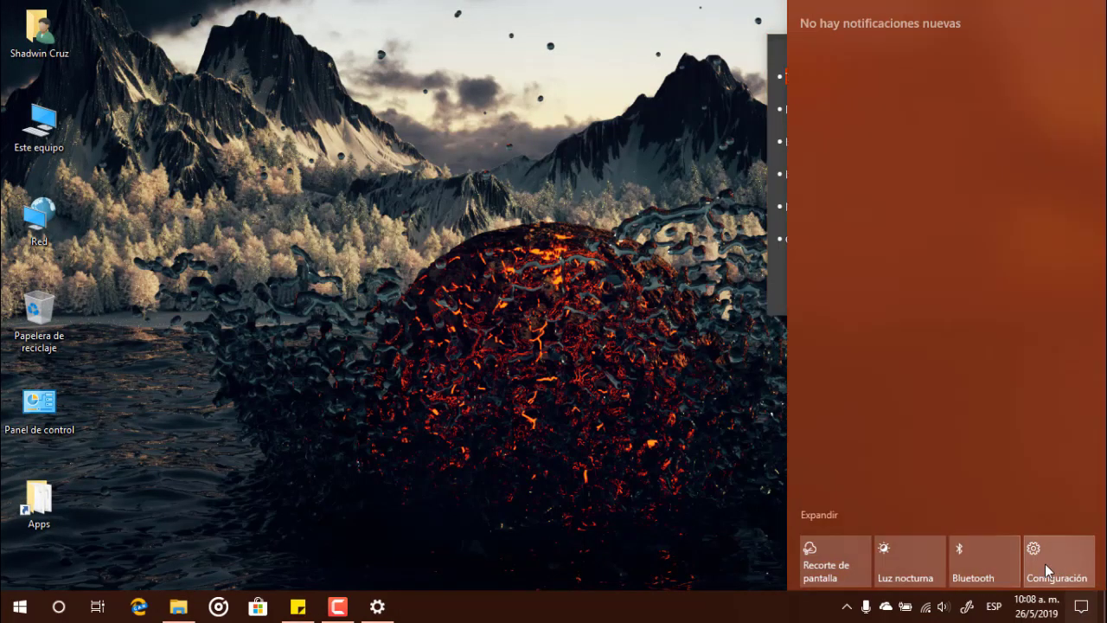
pyautogui.click(1045, 563)
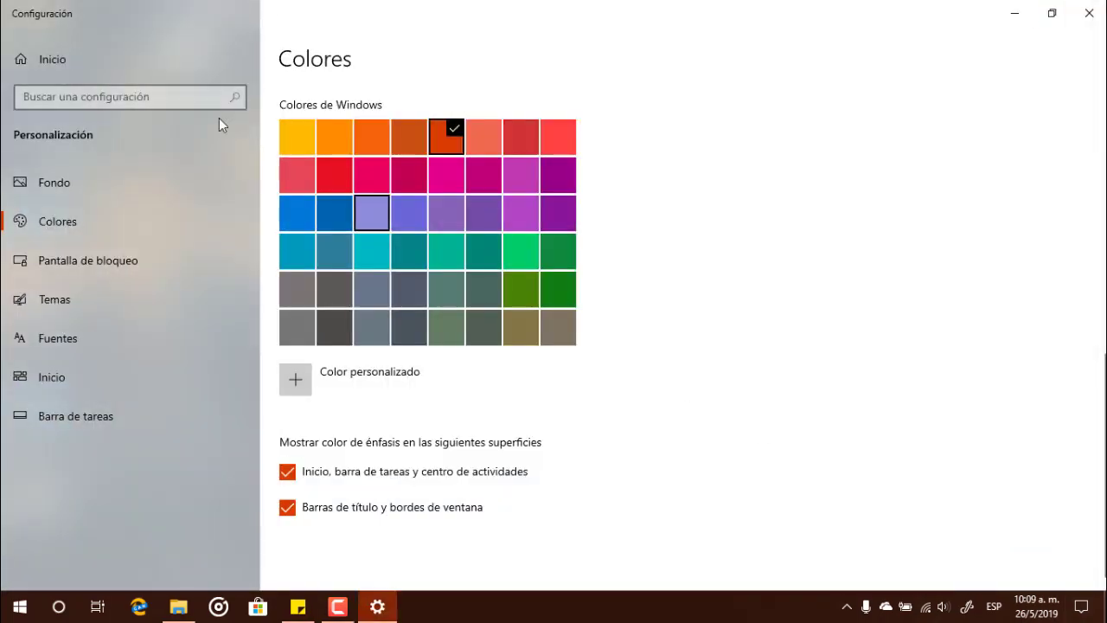
pyautogui.click(74, 60)
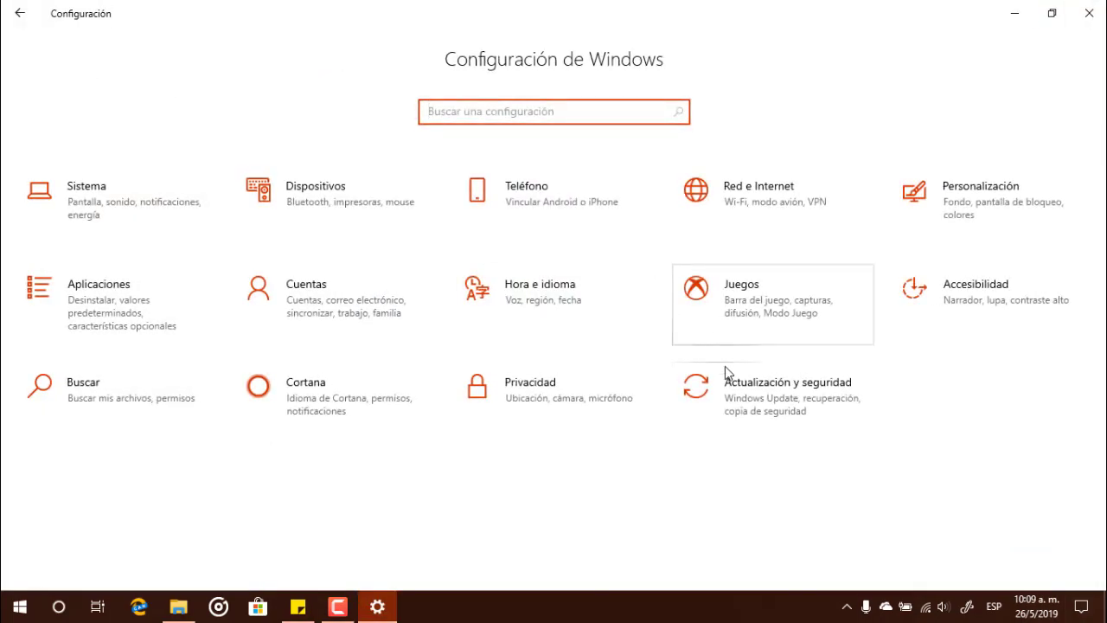
pyautogui.click(741, 404)
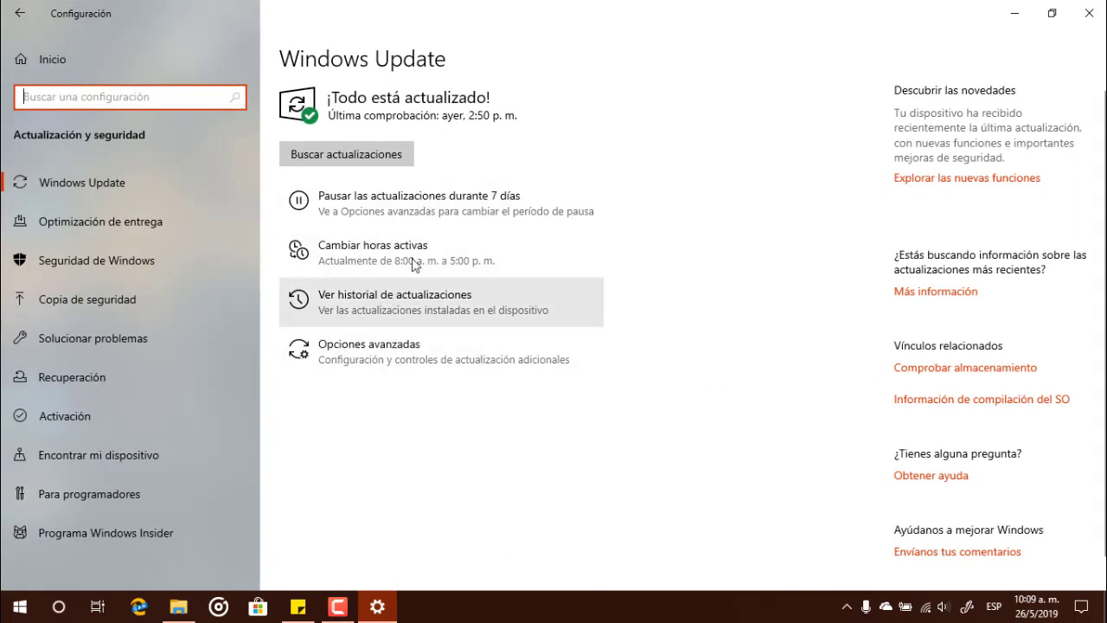
pyautogui.click(412, 220)
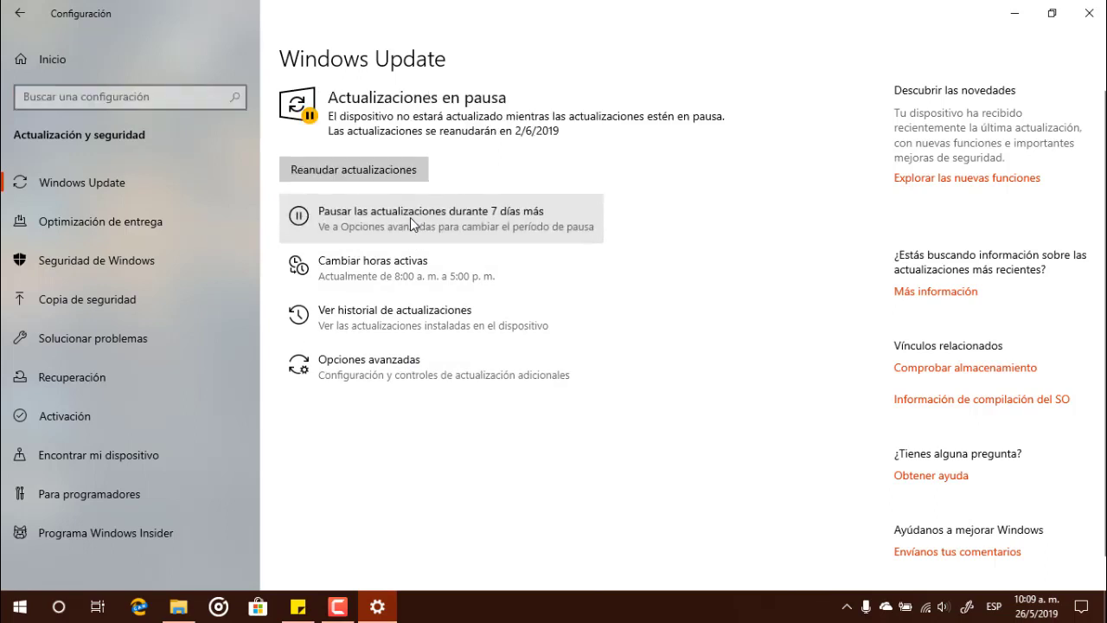
pyautogui.click(387, 171)
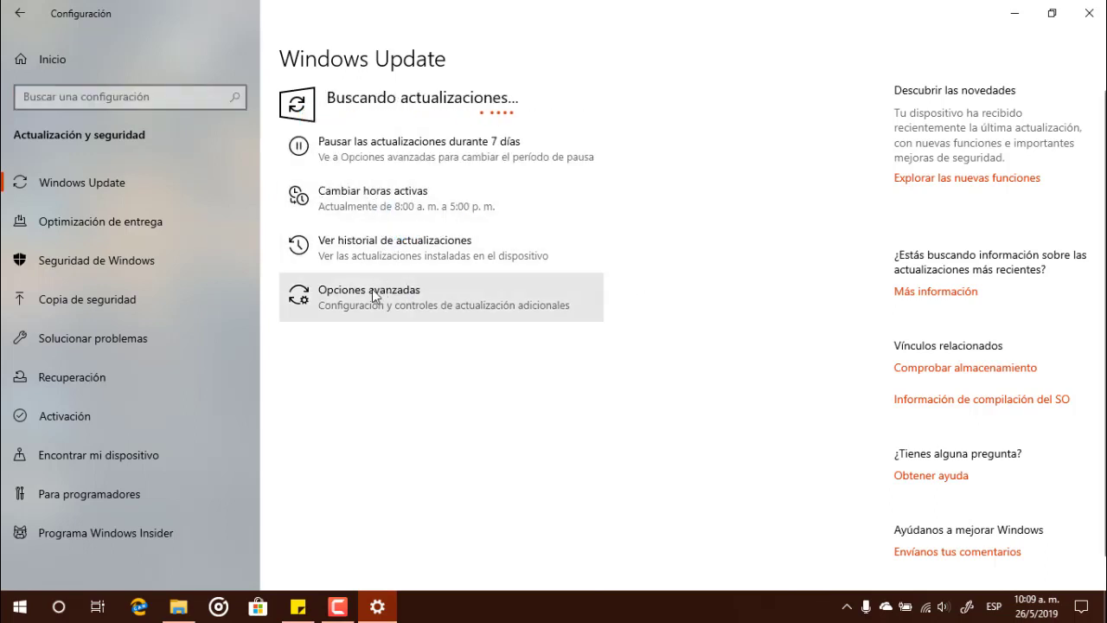
# Review the Opciones avanzadas of Windows Update, including the dates offered under Pausar hasta, and return to the Windows Update page
pyautogui.click(371, 289)
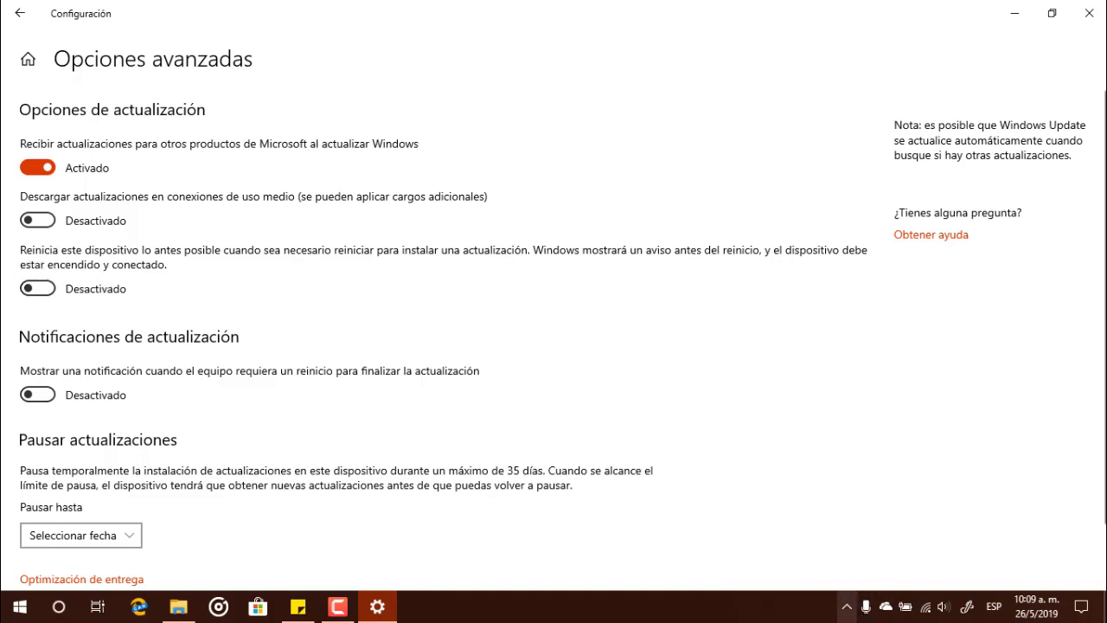
pyautogui.scroll(-2, 311, 372)
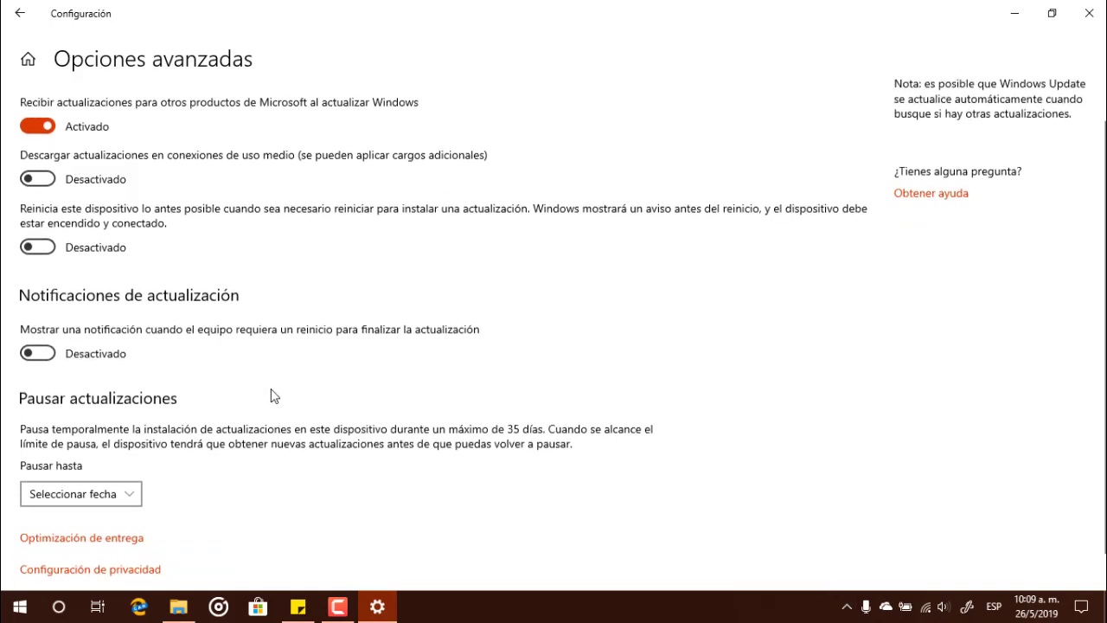
pyautogui.click(102, 472)
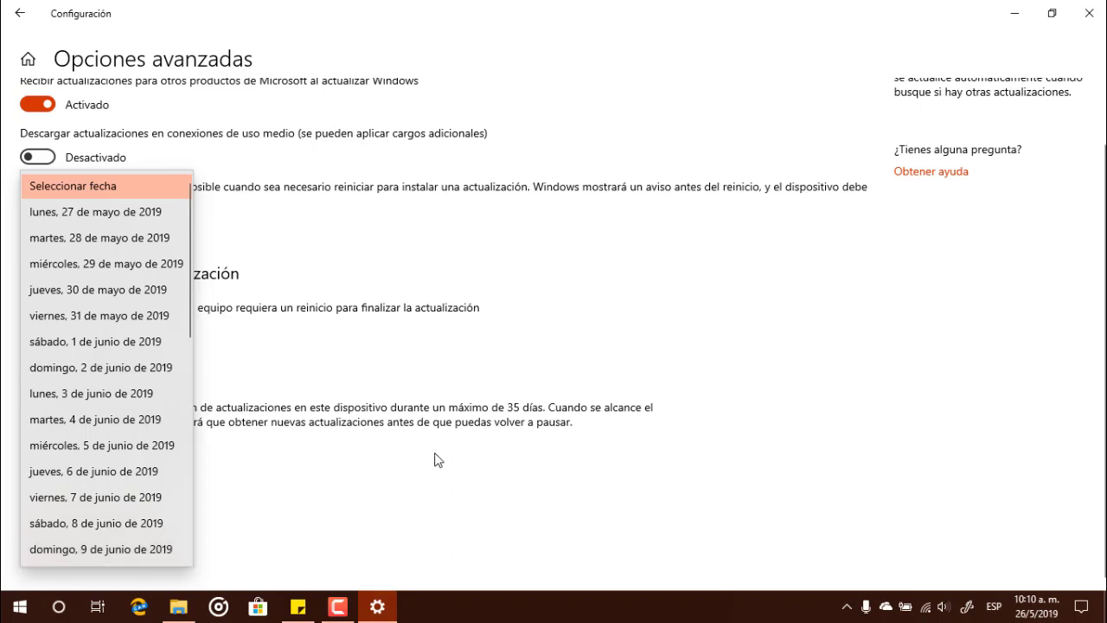
pyautogui.click(394, 424)
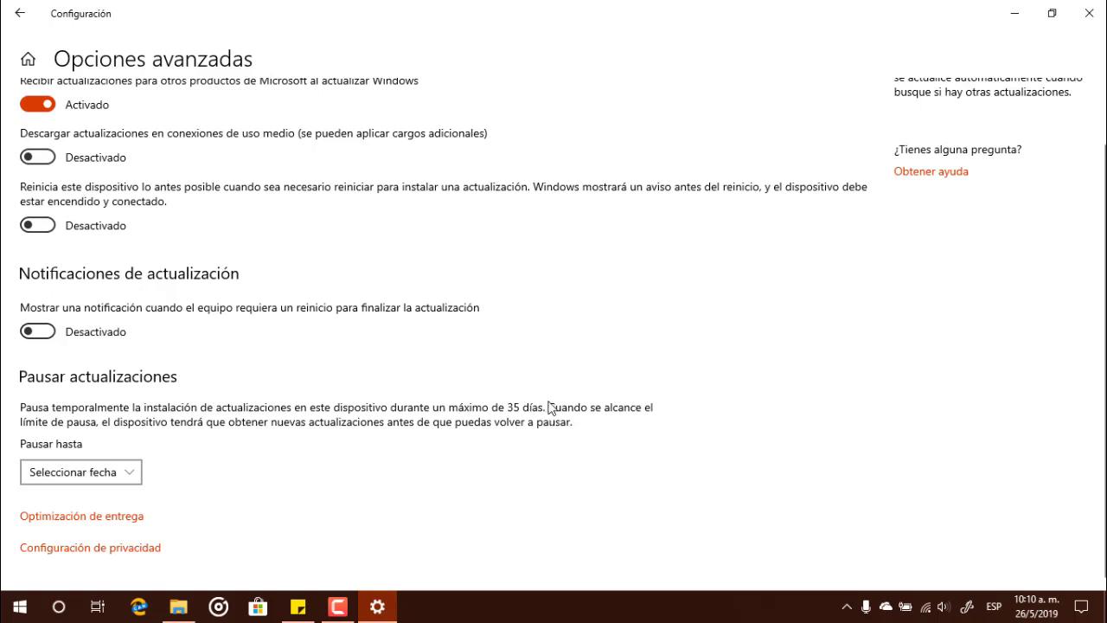
pyautogui.scroll(2, 425, 419)
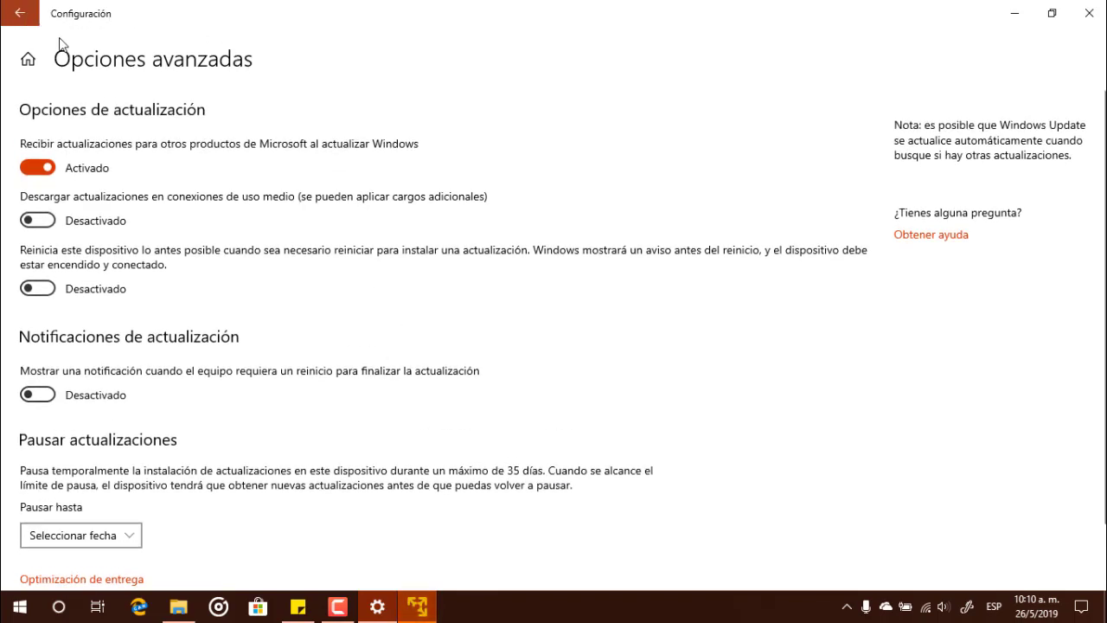
pyautogui.click(23, 16)
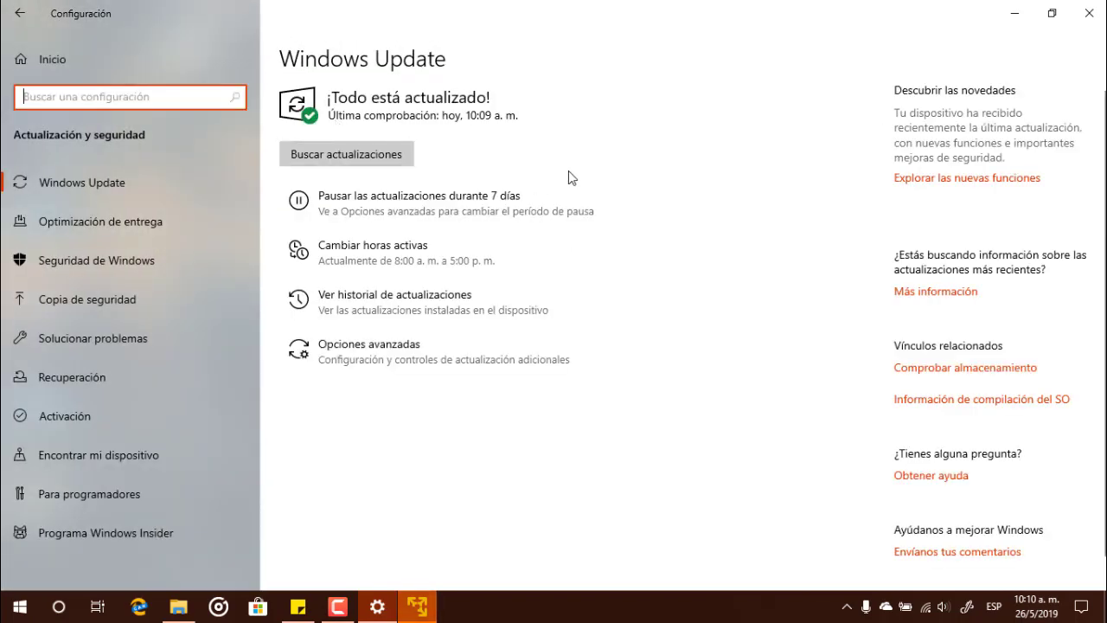
# View the Cambiar horas activas settings, and close Configuración to return to the desktop
pyautogui.click(440, 245)
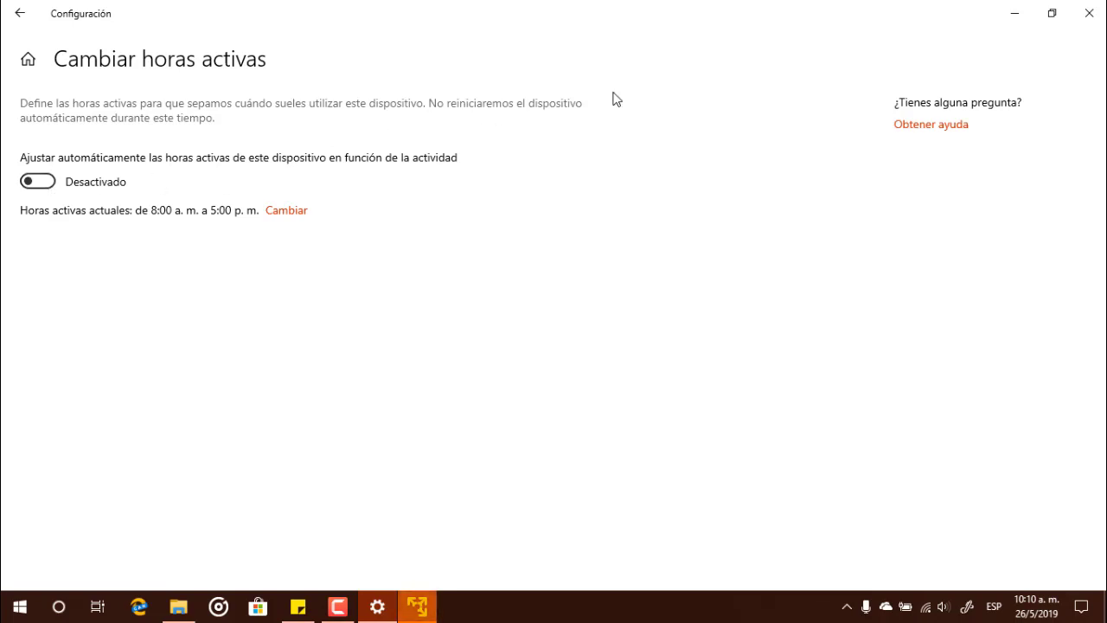
pyautogui.click(1089, 13)
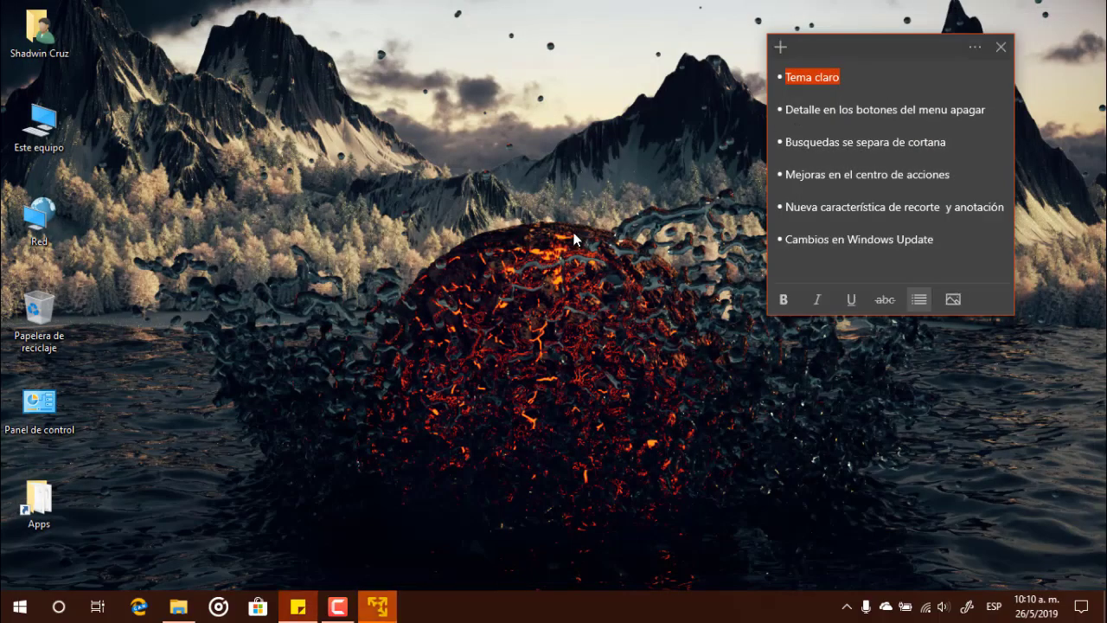
pyautogui.click(603, 230)
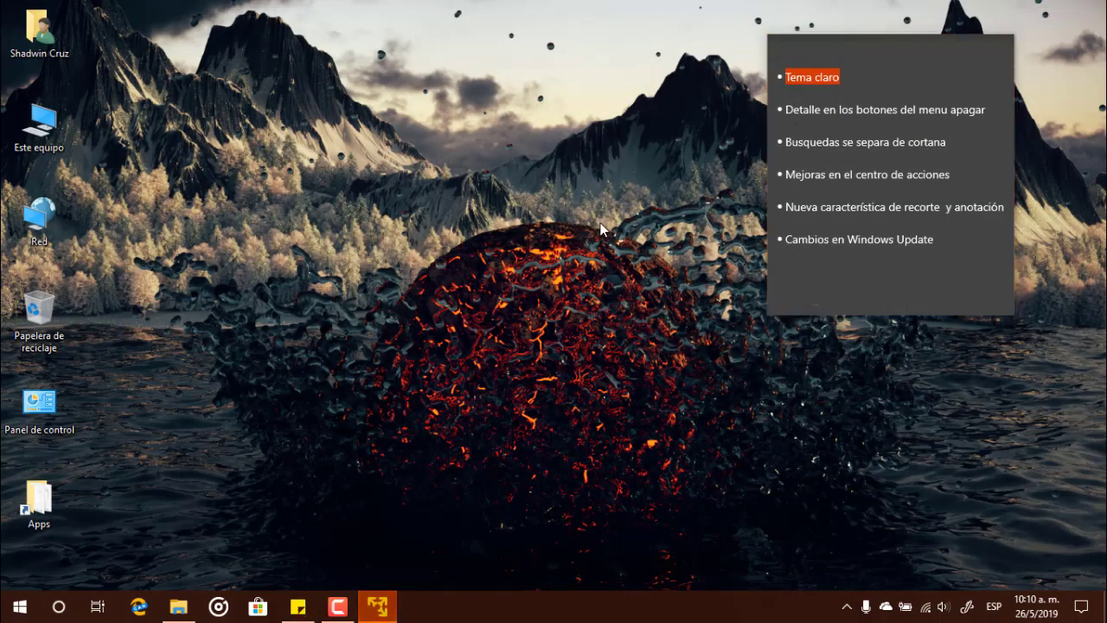